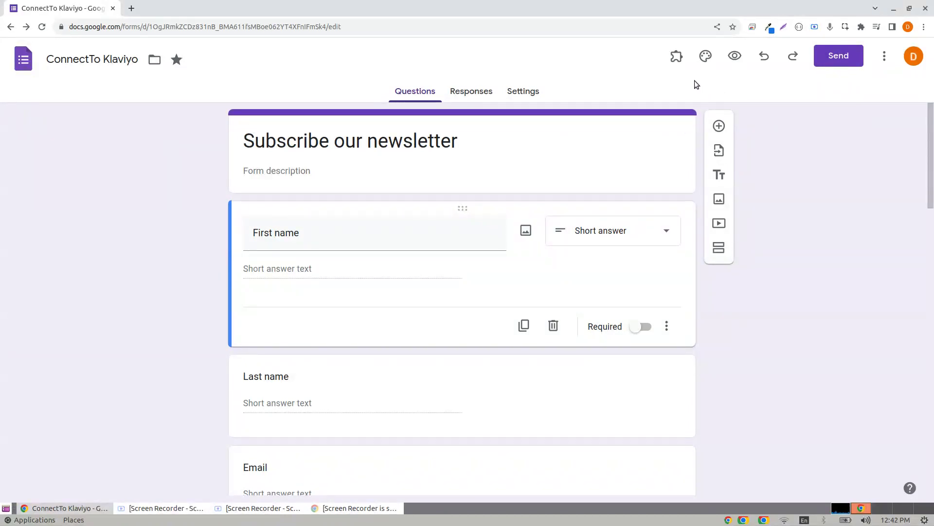
# Start configuring the ConnectTo Klaviyo add-on and open Klaviyo's API keys settings page.
pyautogui.click(681, 60)
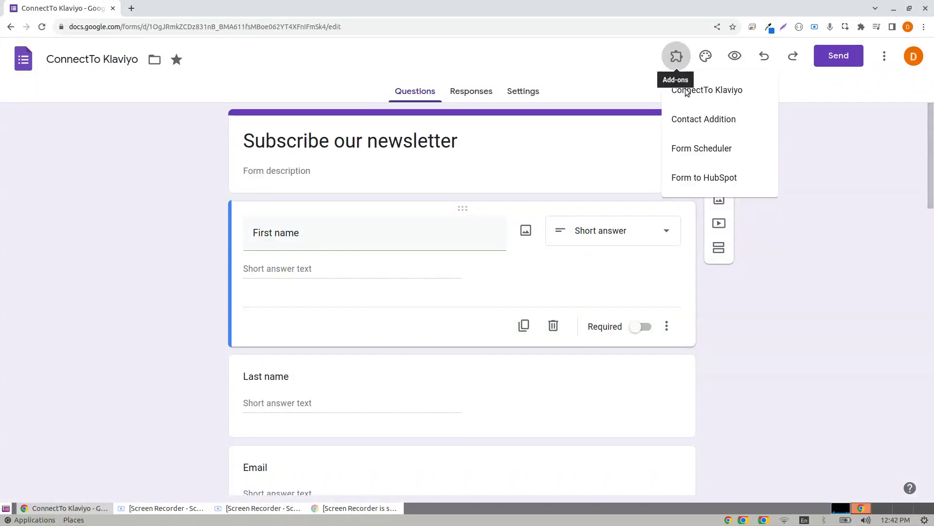
pyautogui.click(728, 92)
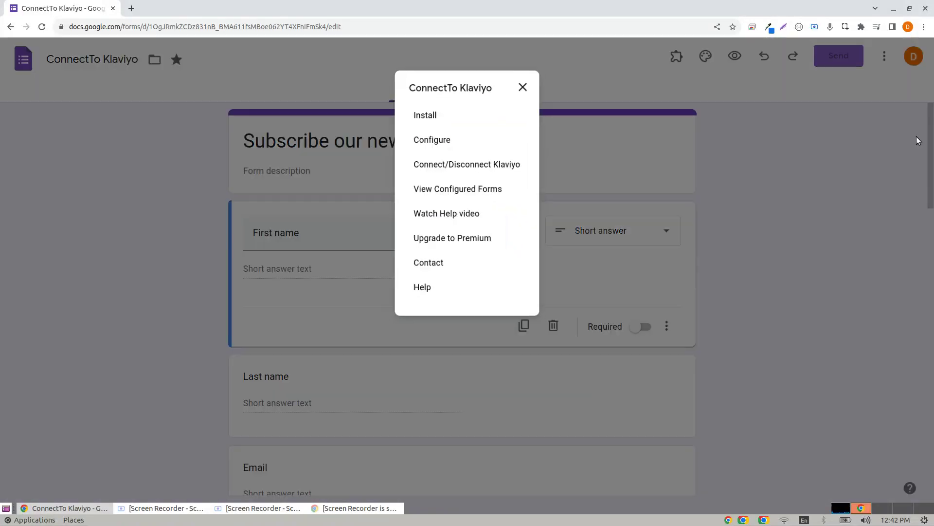
pyautogui.click(436, 139)
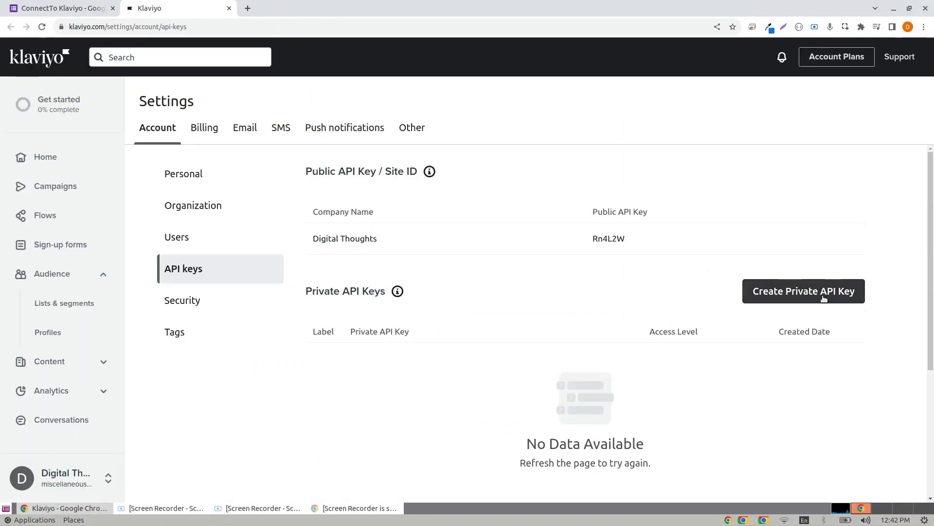
# Create a Klaviyo private API key named 'GForms' with Full Access to List and Profiles.
pyautogui.click(854, 303)
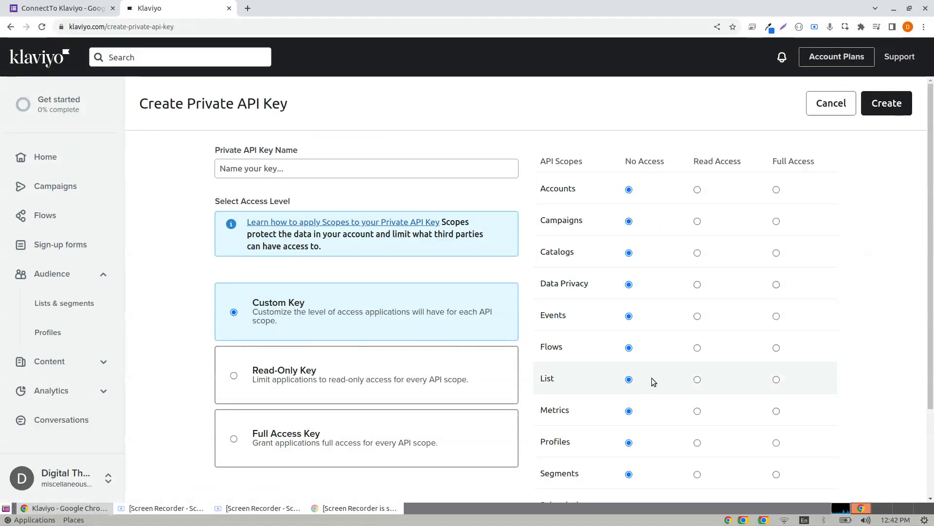
pyautogui.click(776, 379)
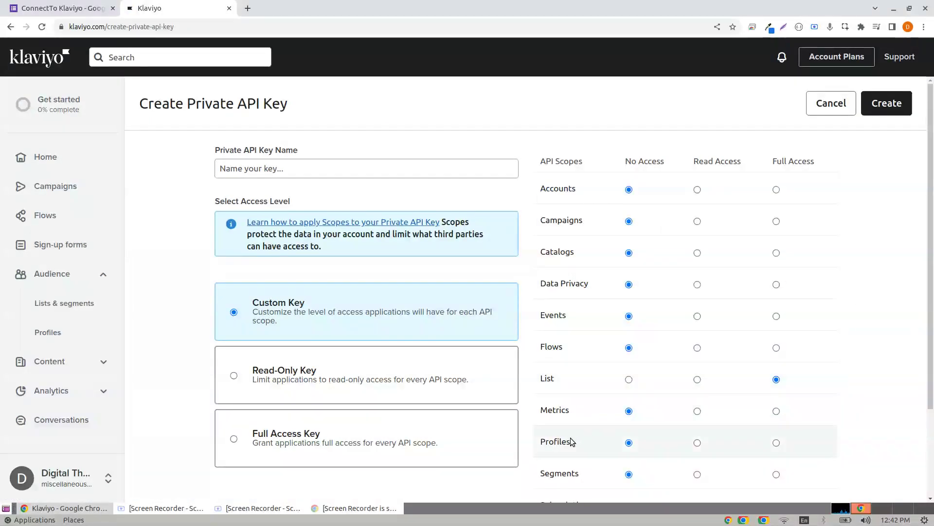
pyautogui.click(776, 443)
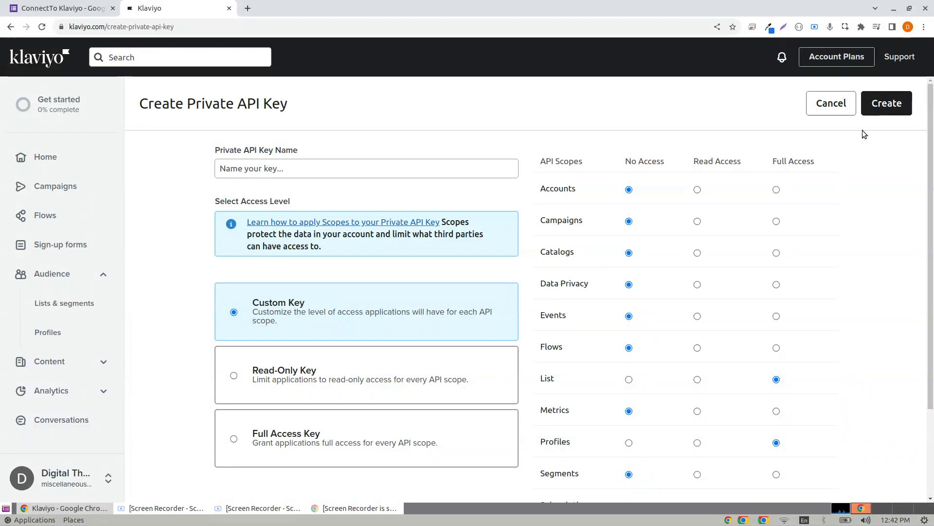
pyautogui.click(312, 168)
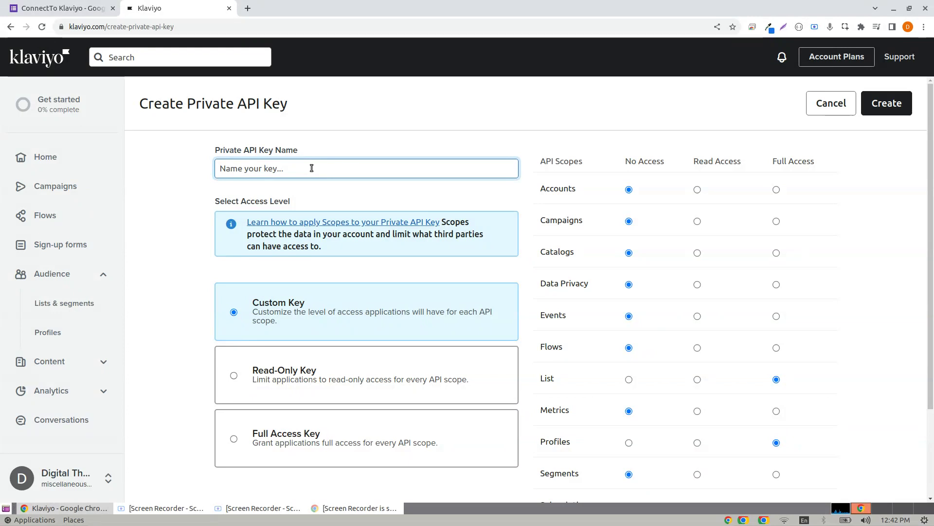
pyautogui.write('GForms')
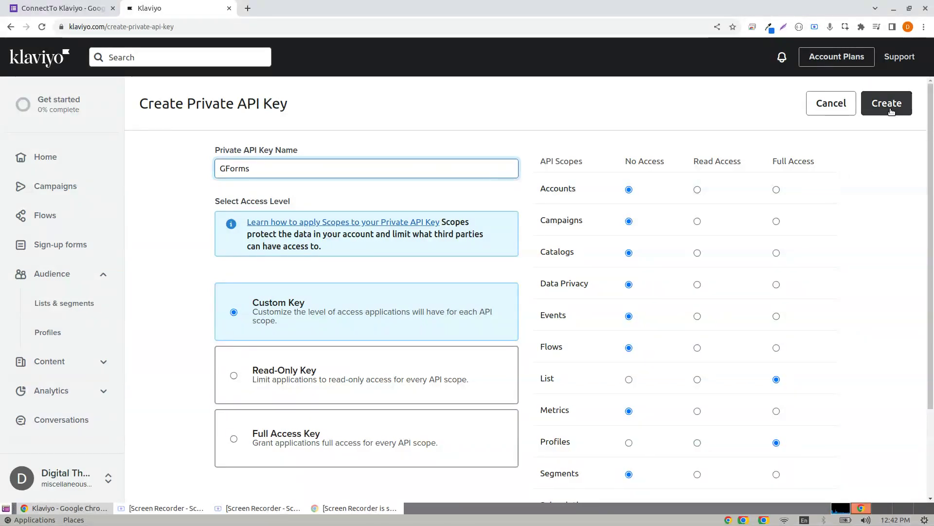
pyautogui.click(892, 111)
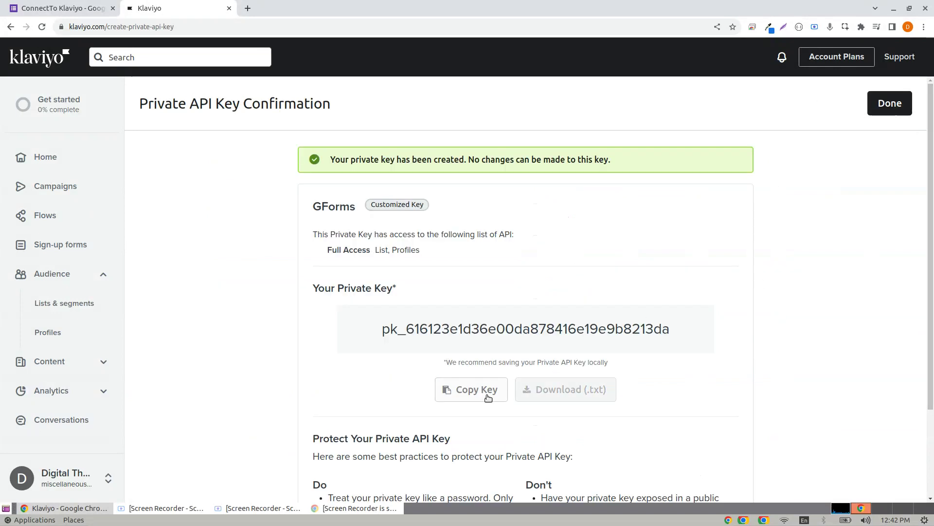
# Paste the copied GForms key into the add-on's API key field and connect to Klaviyo.
pyautogui.click(476, 390)
pyautogui.click(50, 5)
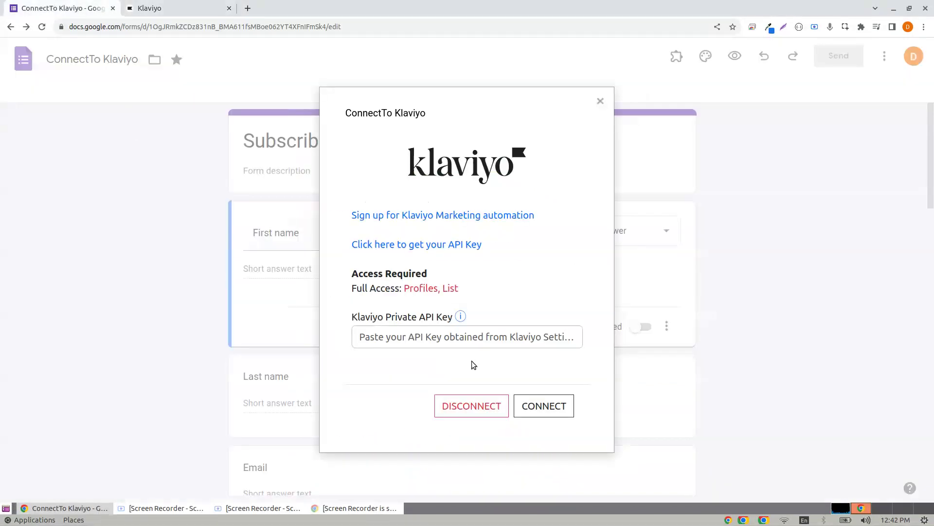
pyautogui.rightClick(470, 336)
pyautogui.click(505, 398)
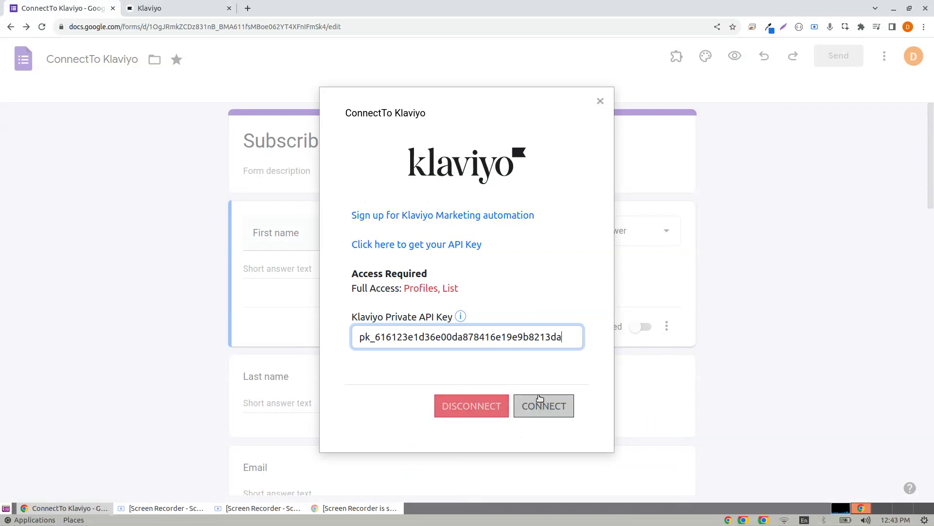
pyautogui.click(547, 413)
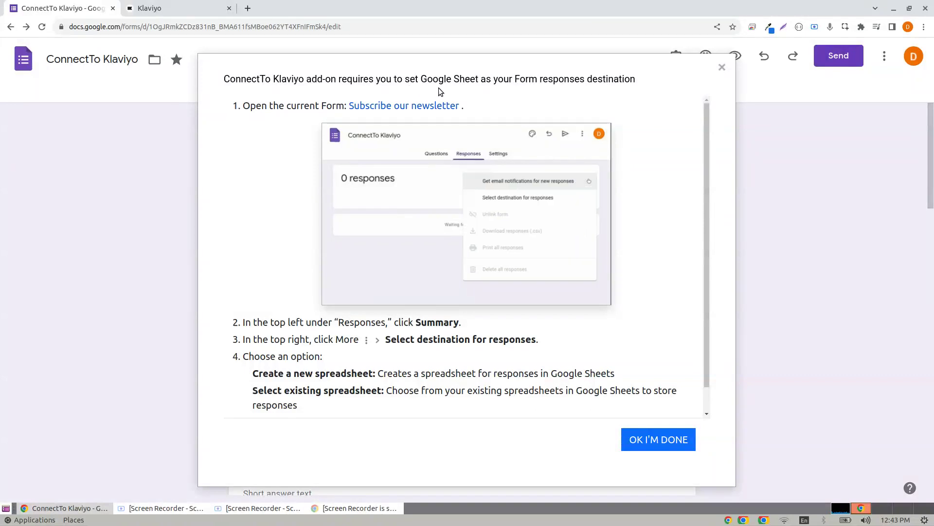
# Send the Subscribe our newsletter form's responses to a newly created spreadsheet.
pyautogui.click(380, 108)
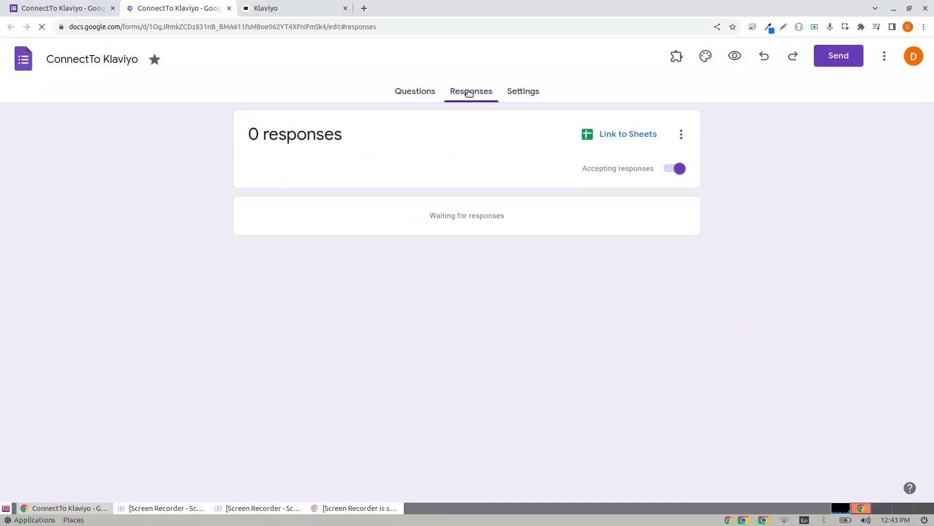
pyautogui.click(681, 134)
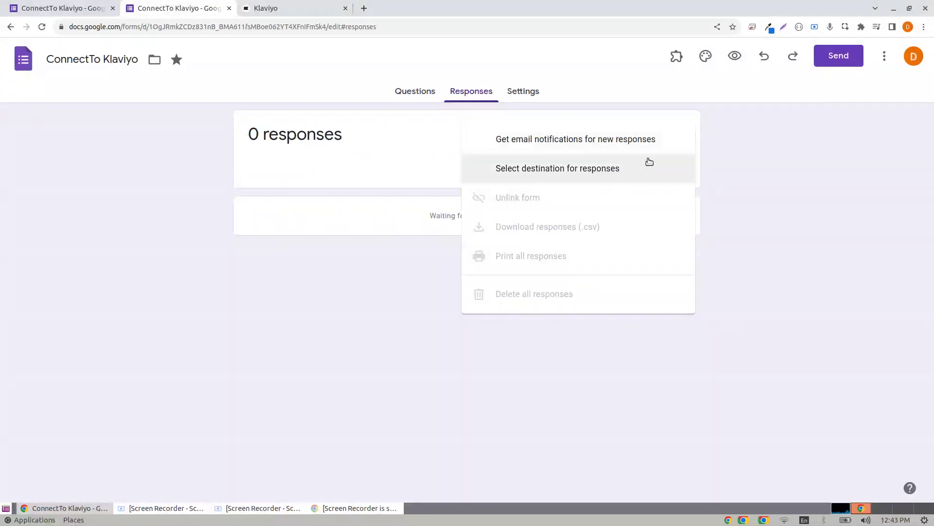
pyautogui.click(605, 168)
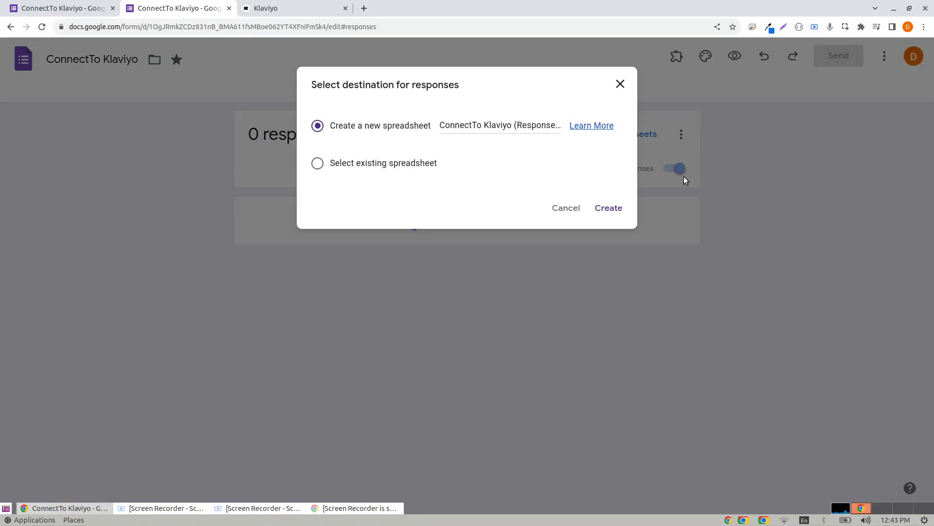
pyautogui.click(606, 209)
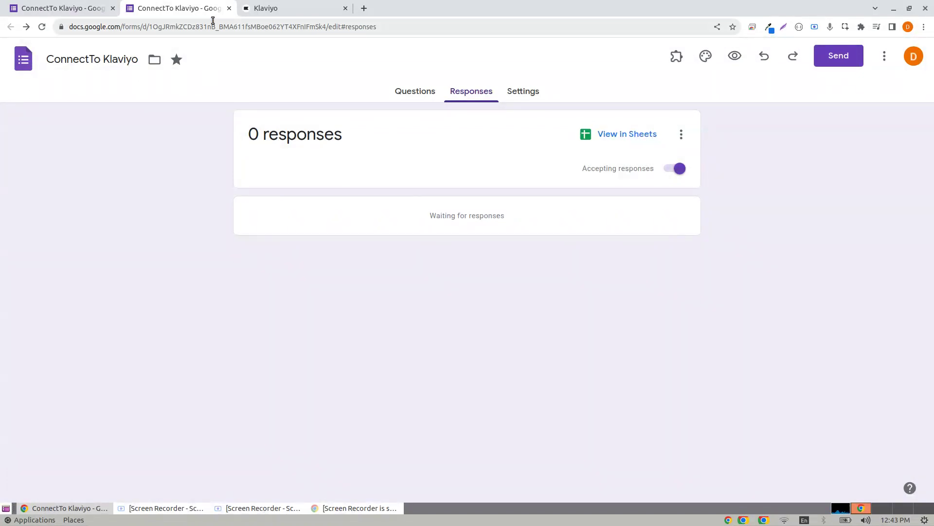
pyautogui.click(104, 5)
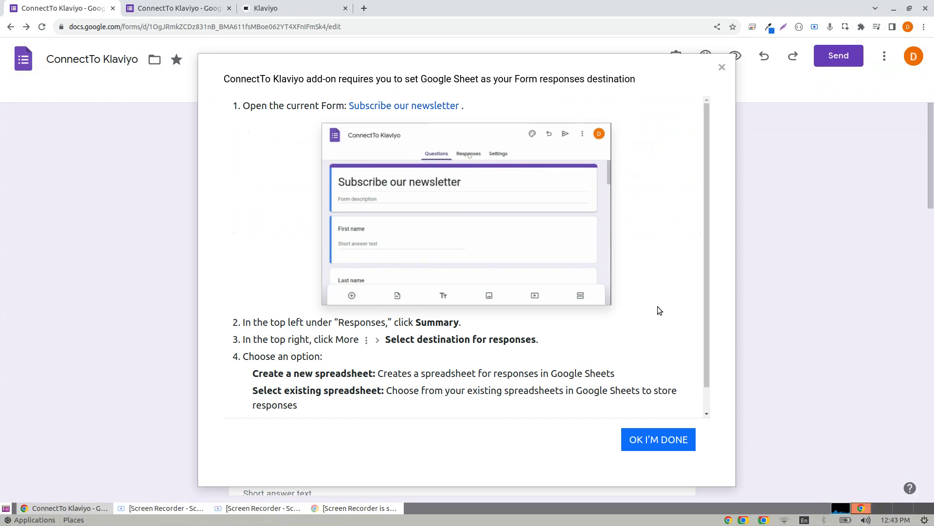
# Add a new enabled Klaviyo profile configuration that saves profiles to the Newsletter list.
pyautogui.click(667, 448)
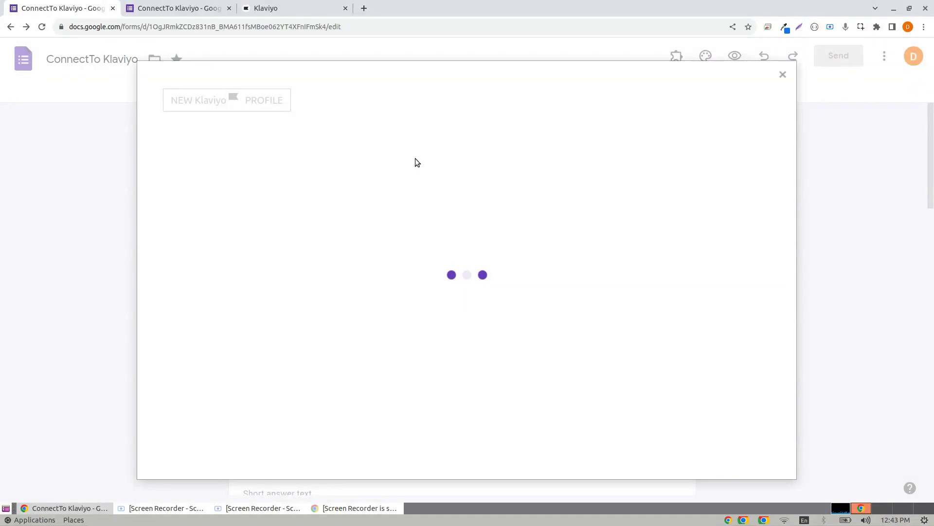
pyautogui.click(188, 102)
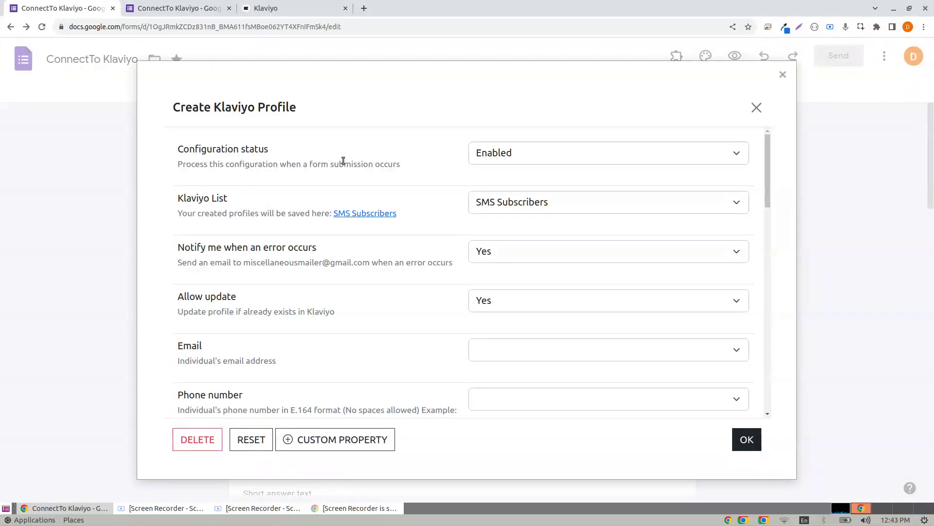
pyautogui.click(499, 154)
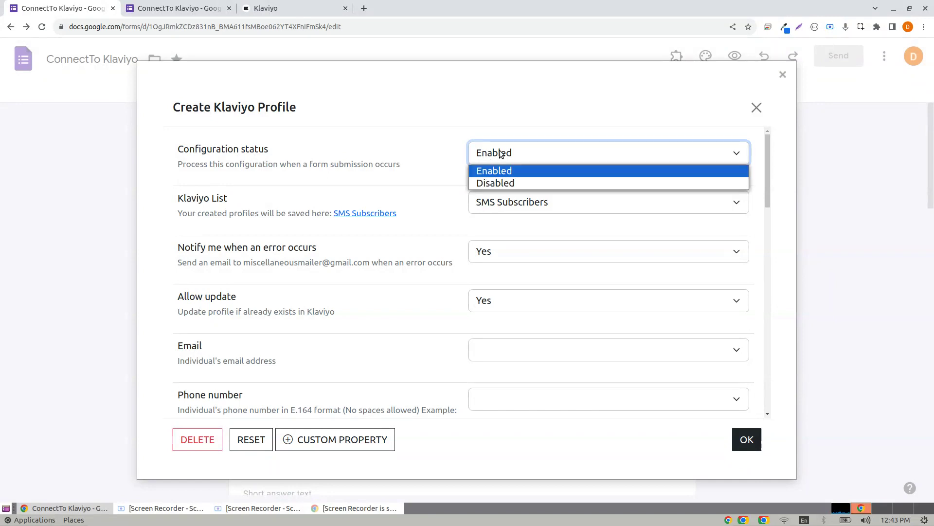
pyautogui.click(499, 154)
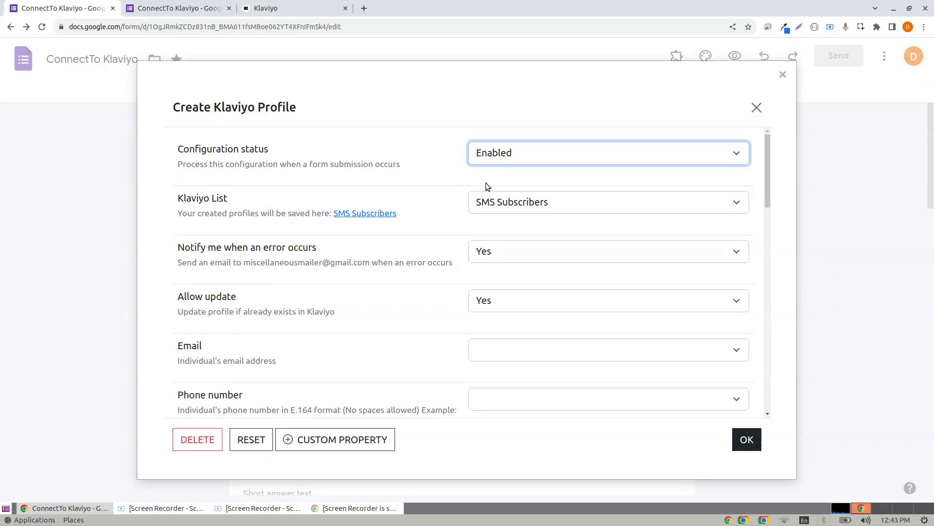
pyautogui.click(508, 203)
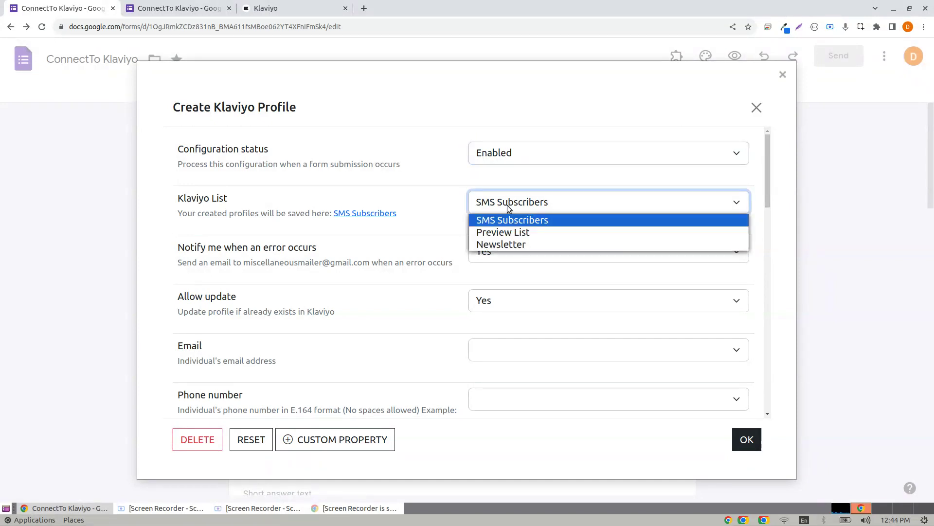
pyautogui.click(503, 244)
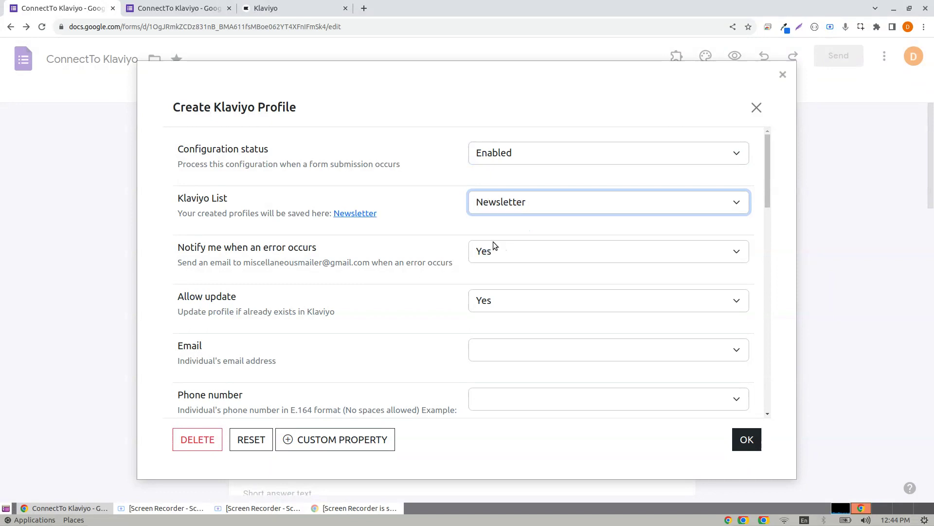
pyautogui.click(299, 9)
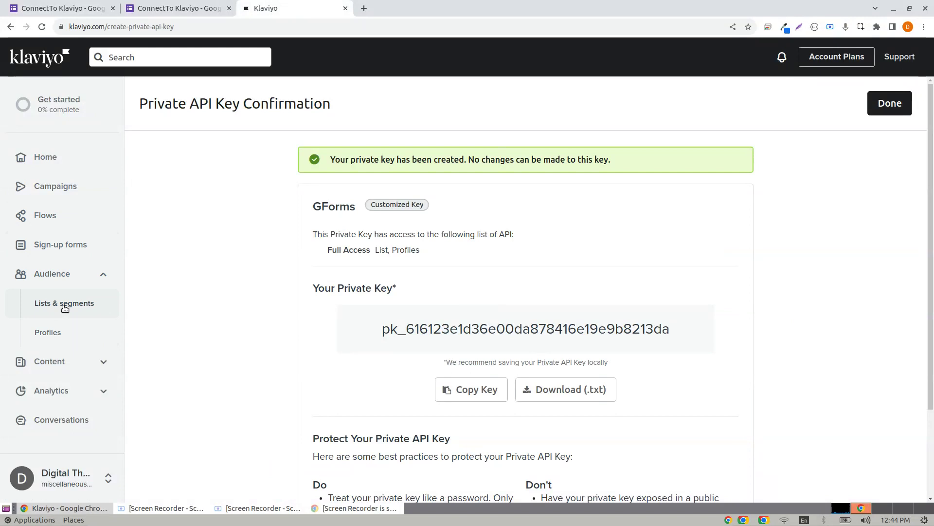
# Open Klaviyo's Lists & segments: SMS Subscribers, Newsletter and Preview List, each with 0 members.
pyautogui.click(92, 309)
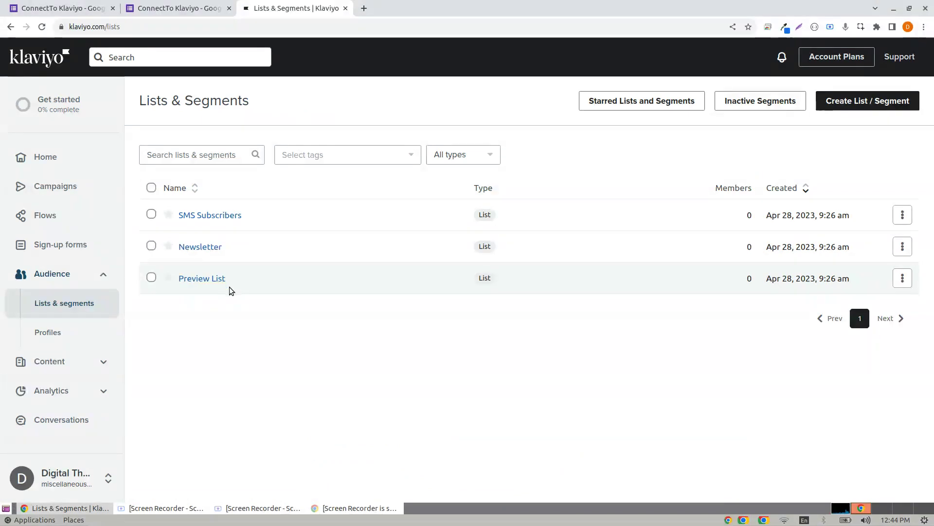
# Keep error notifications at Yes, allow profile updates, and map Email to the Email column.
pyautogui.click(23, 4)
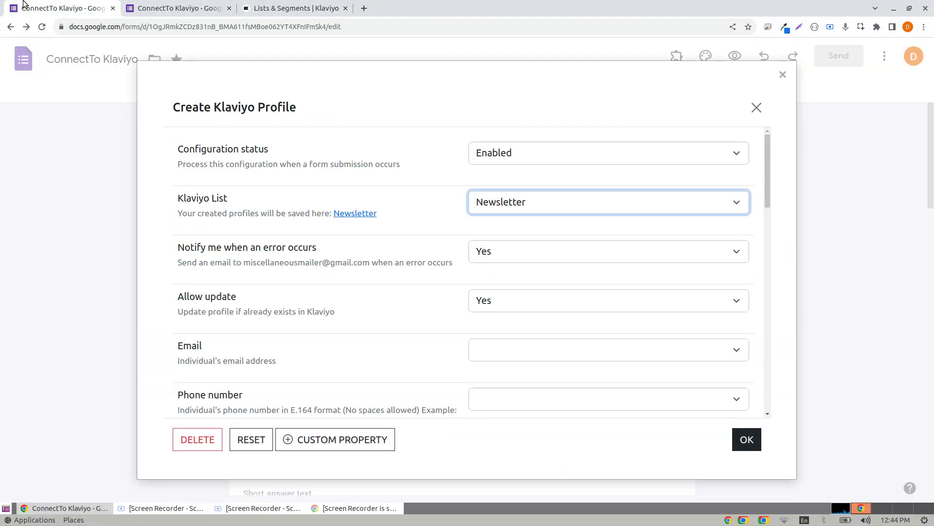
pyautogui.click(509, 256)
pyautogui.click(492, 272)
pyautogui.click(504, 298)
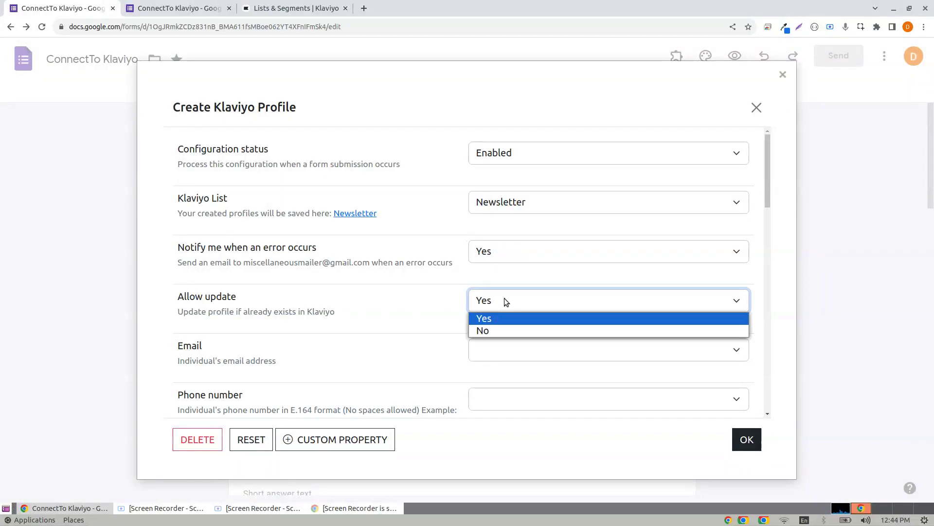
pyautogui.click(480, 321)
pyautogui.scroll(-3, 489, 226)
pyautogui.click(536, 177)
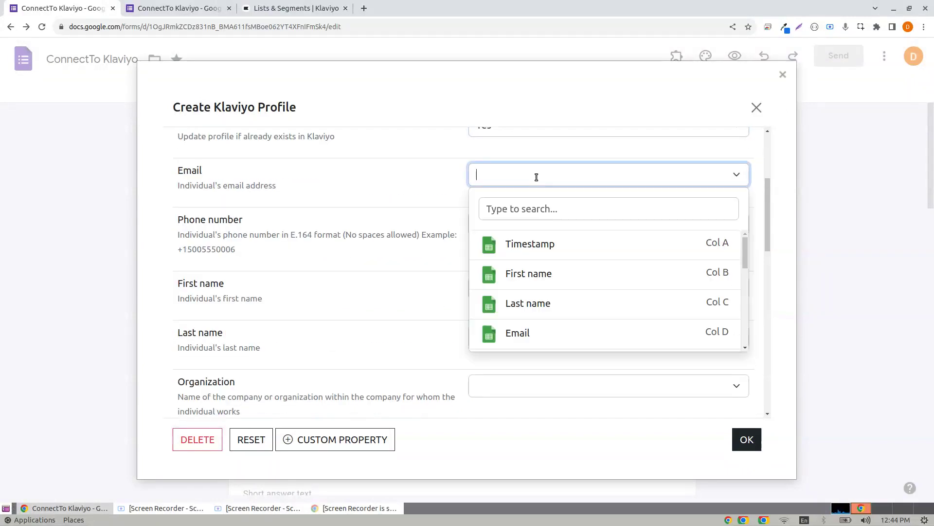
pyautogui.click(535, 331)
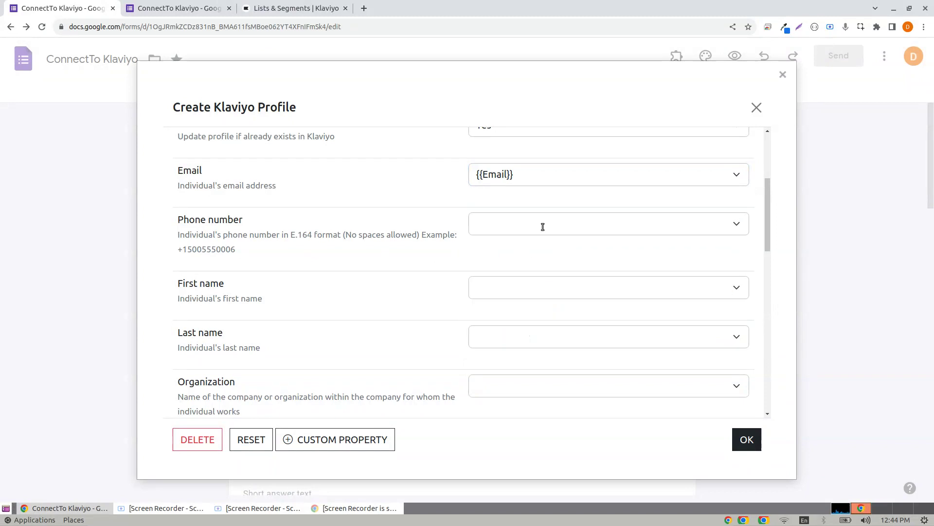
# Map the phone field to the Phone Number (With Country Code) column.
pyautogui.click(542, 227)
pyautogui.scroll(-5, 527, 296)
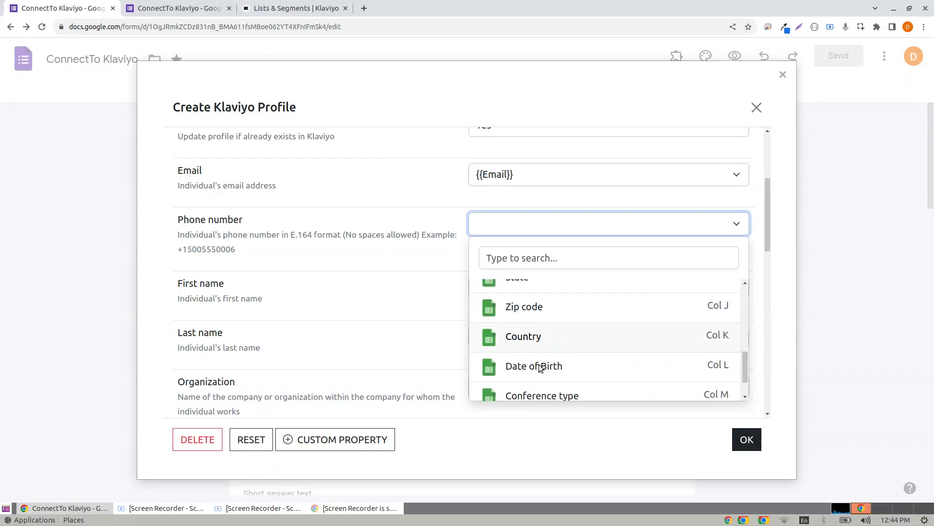
pyautogui.scroll(-1, 545, 366)
pyautogui.scroll(5, 560, 346)
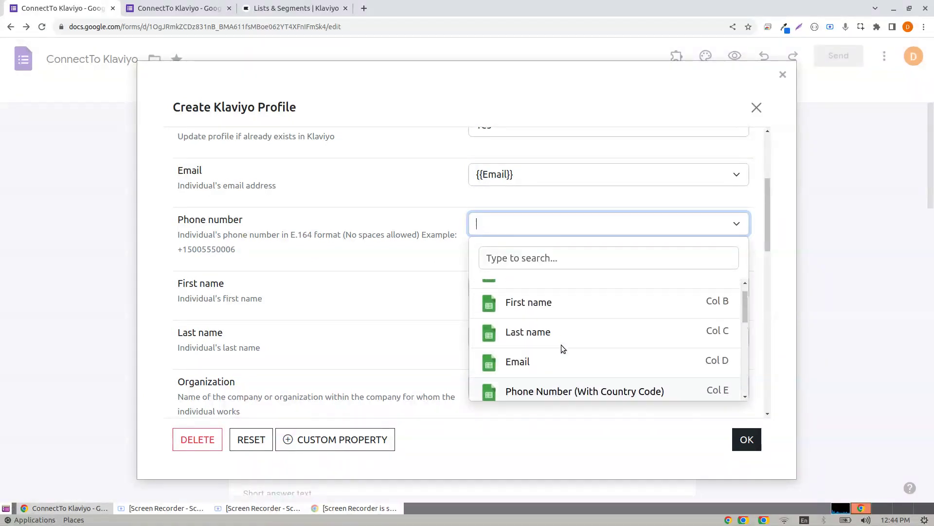
pyautogui.scroll(-2, 562, 343)
pyautogui.scroll(-4, 558, 347)
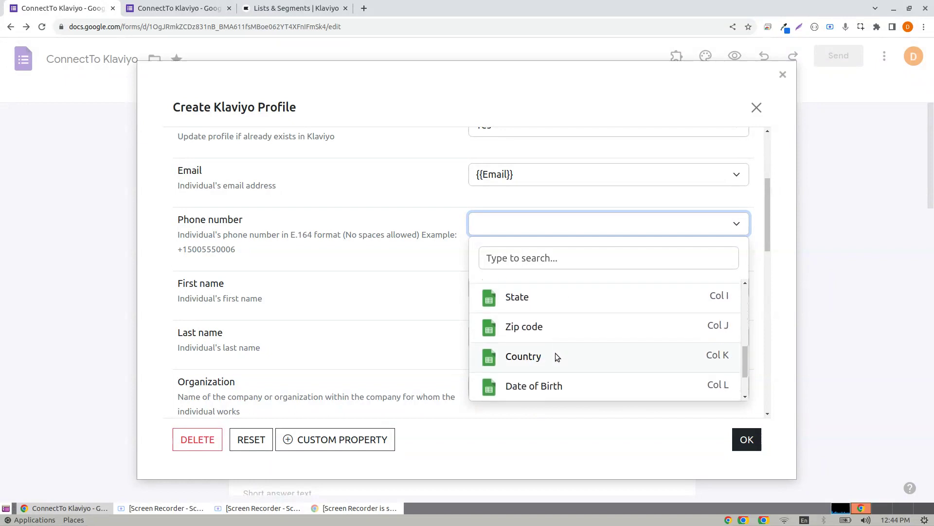
pyautogui.click(537, 264)
pyautogui.write('ph')
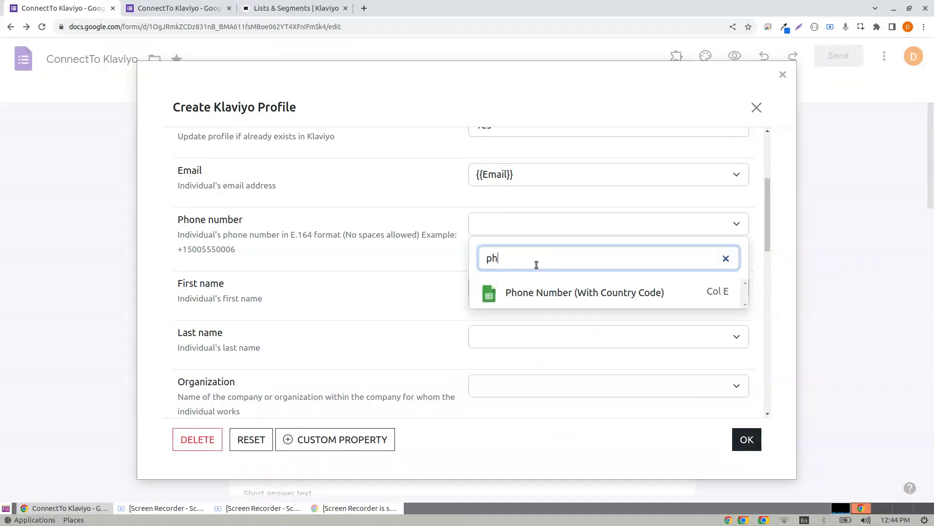
pyautogui.click(521, 293)
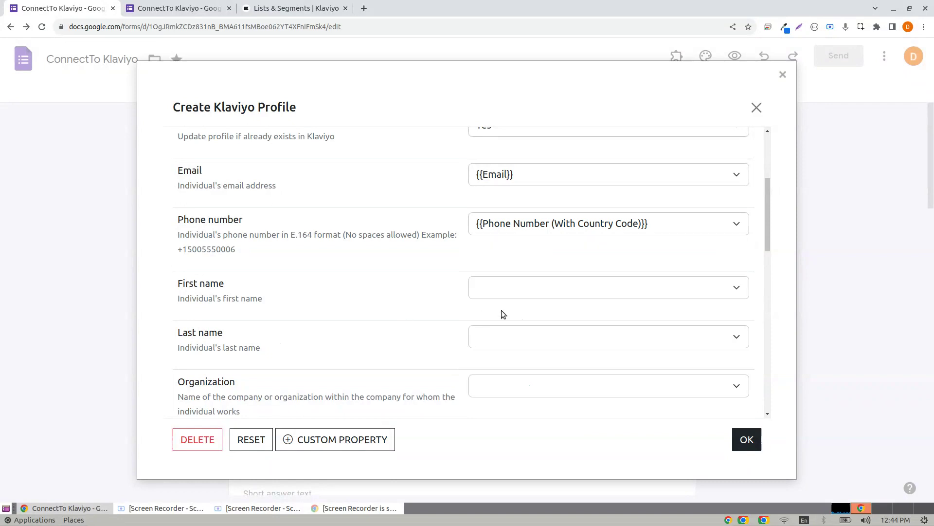
# Map first name and last name to the First name and Last name columns.
pyautogui.click(530, 285)
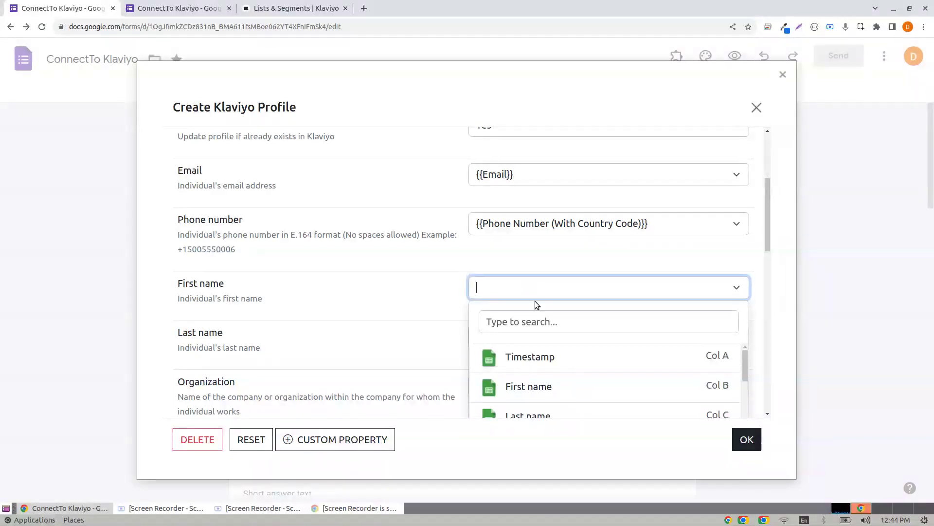
pyautogui.click(535, 320)
pyautogui.write('f')
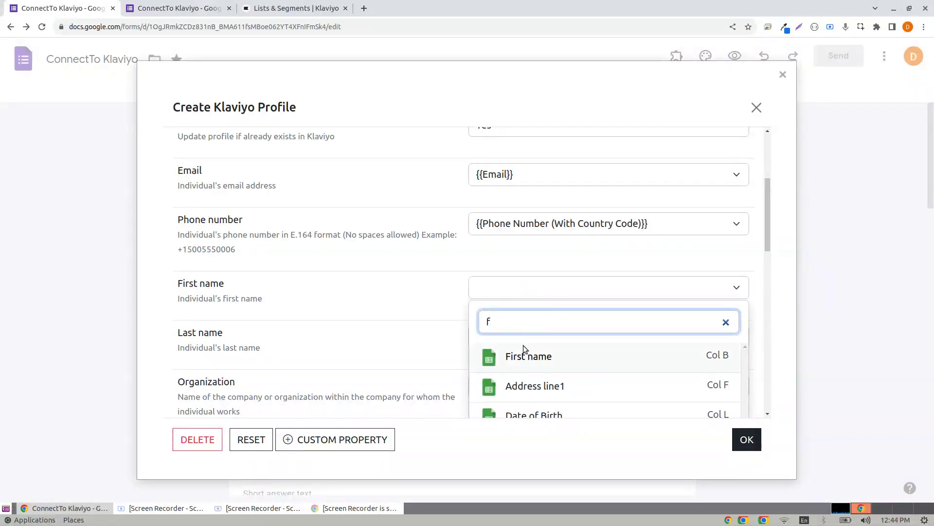
pyautogui.click(524, 355)
pyautogui.click(518, 339)
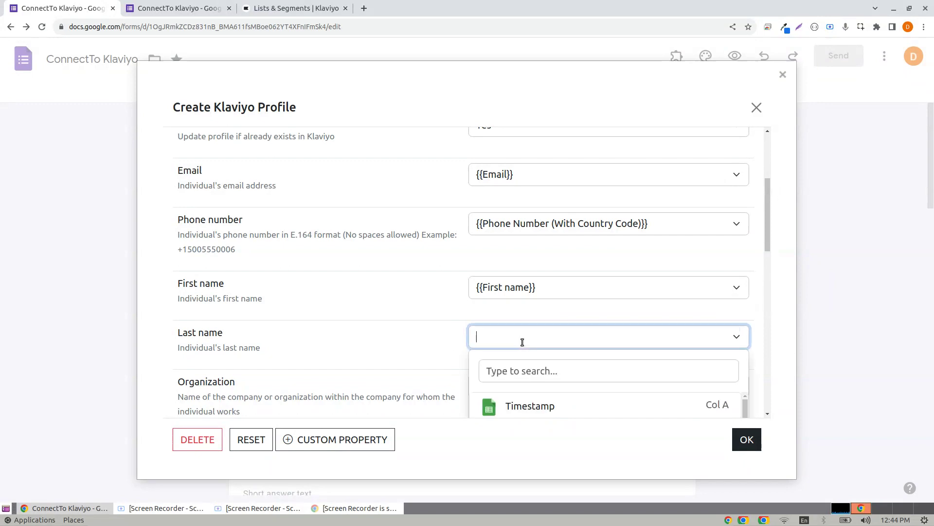
pyautogui.click(545, 371)
pyautogui.write('l')
pyautogui.scroll(-5, 540, 374)
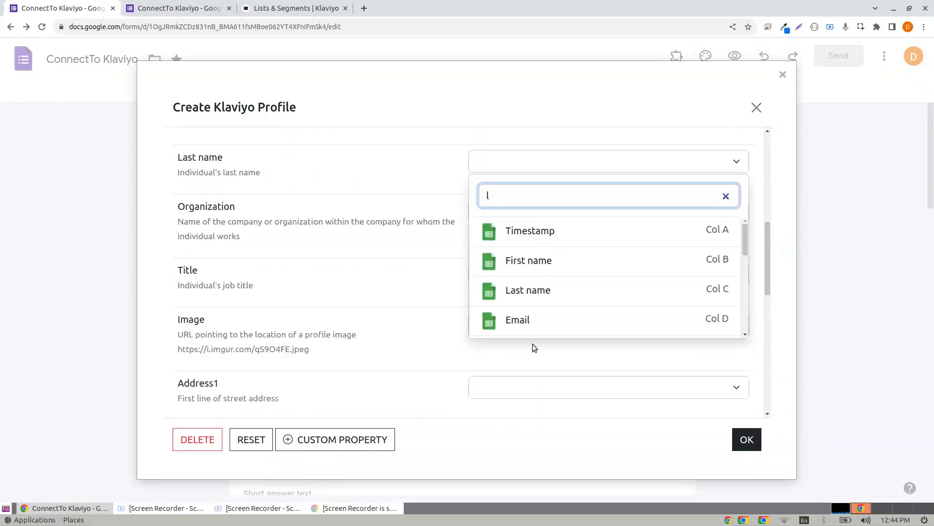
pyautogui.click(538, 291)
pyautogui.click(368, 253)
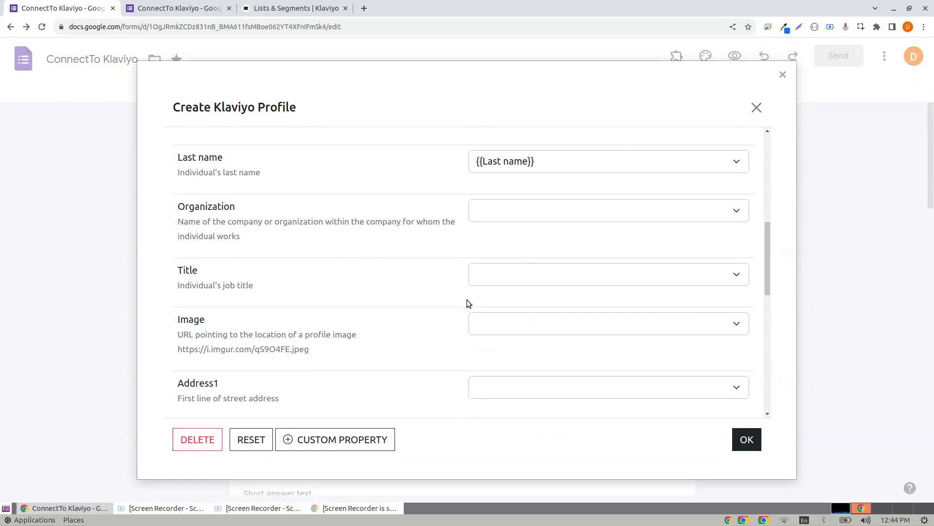
pyautogui.click(565, 161)
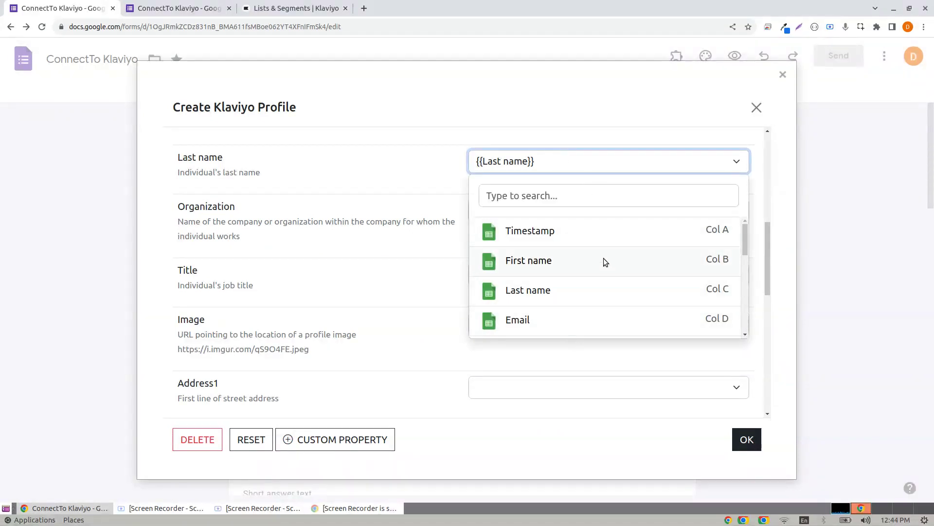
pyautogui.click(397, 259)
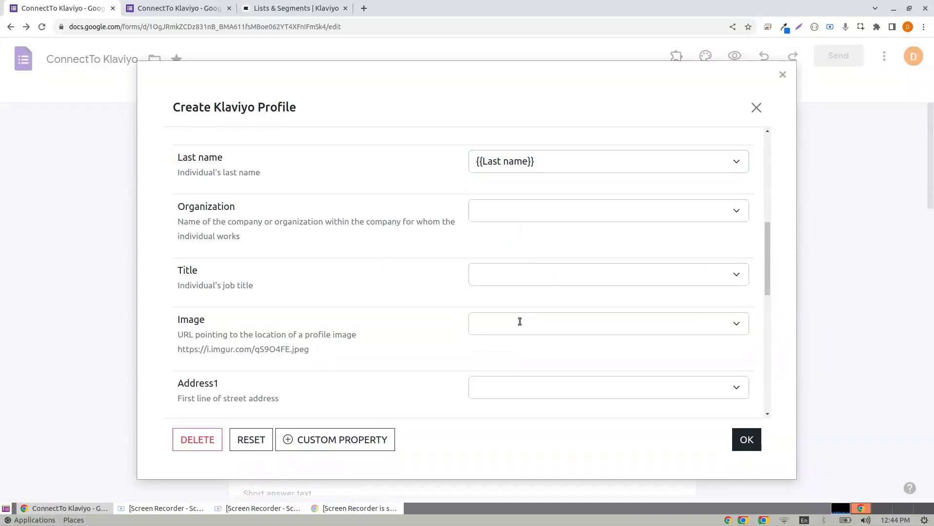
# Map Address1 and Address2 to the Address line1 and Address line2 columns.
pyautogui.scroll(-3, 519, 321)
pyautogui.click(552, 277)
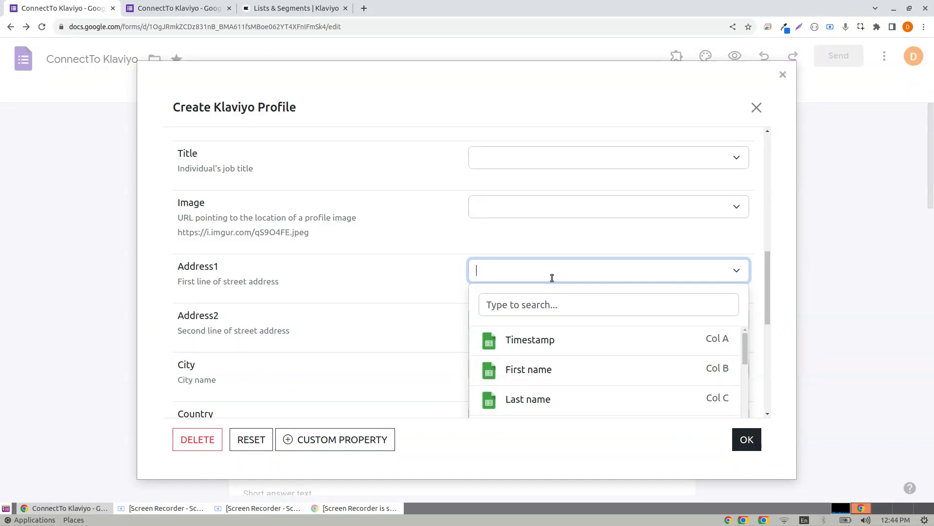
pyautogui.write('ad')
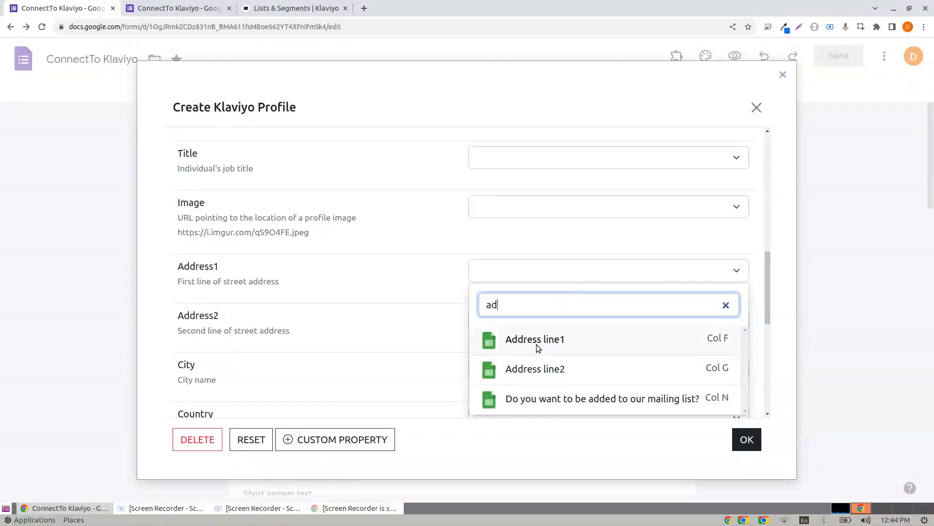
pyautogui.click(538, 342)
pyautogui.click(556, 322)
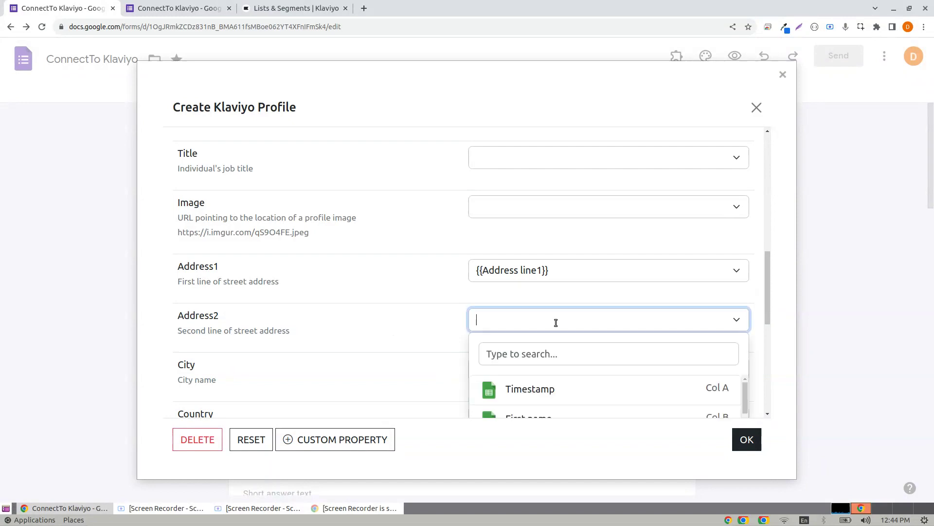
pyautogui.click(540, 354)
pyautogui.write('add')
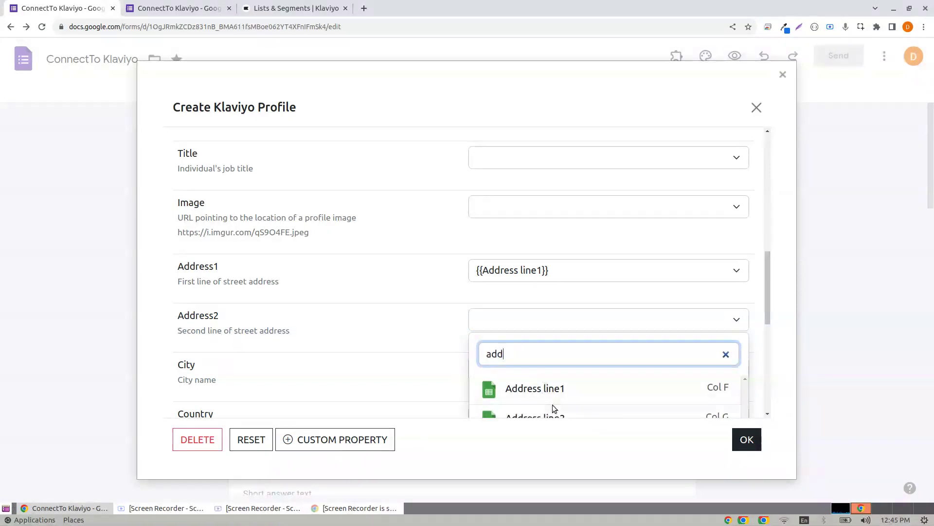
pyautogui.click(559, 411)
pyautogui.click(392, 314)
pyautogui.scroll(-2, 477, 279)
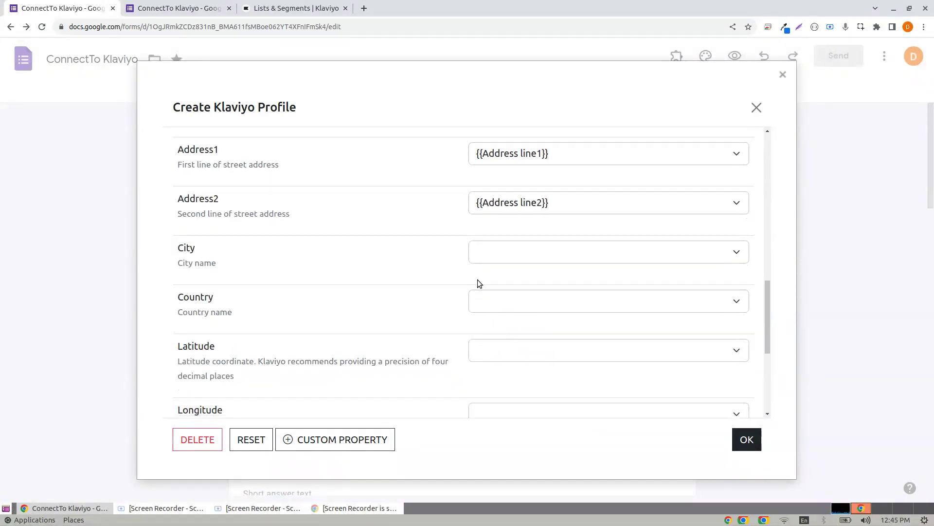
# Map City and Country to the City and Country columns.
pyautogui.click(528, 254)
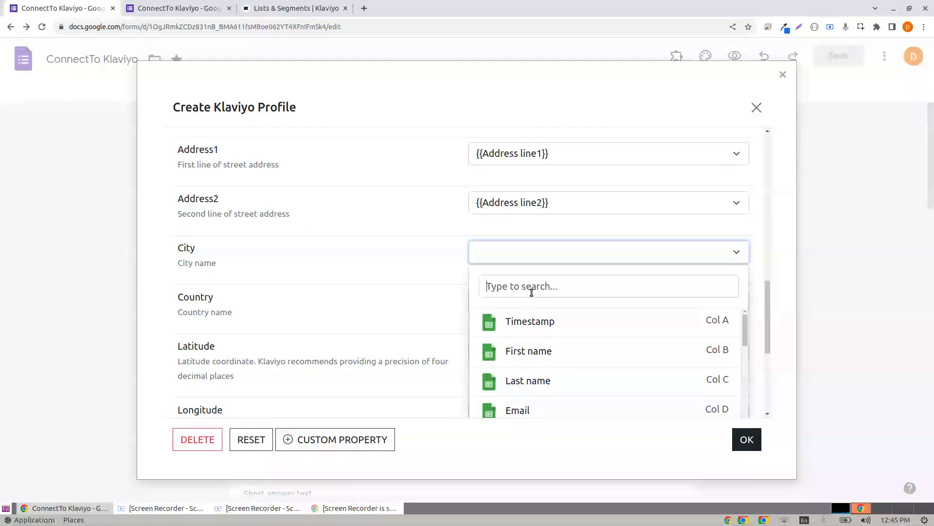
pyautogui.click(531, 288)
pyautogui.write('ci')
pyautogui.click(532, 333)
pyautogui.click(397, 357)
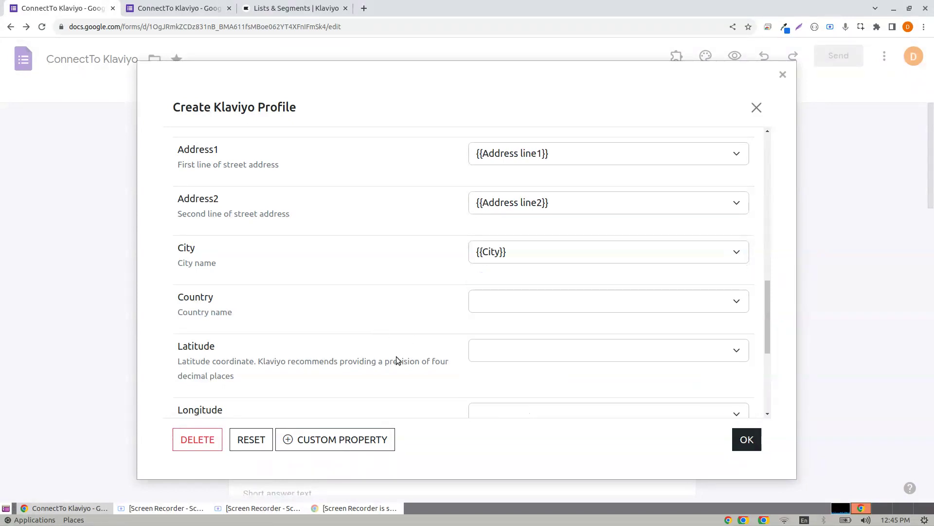
pyautogui.click(545, 302)
pyautogui.click(550, 276)
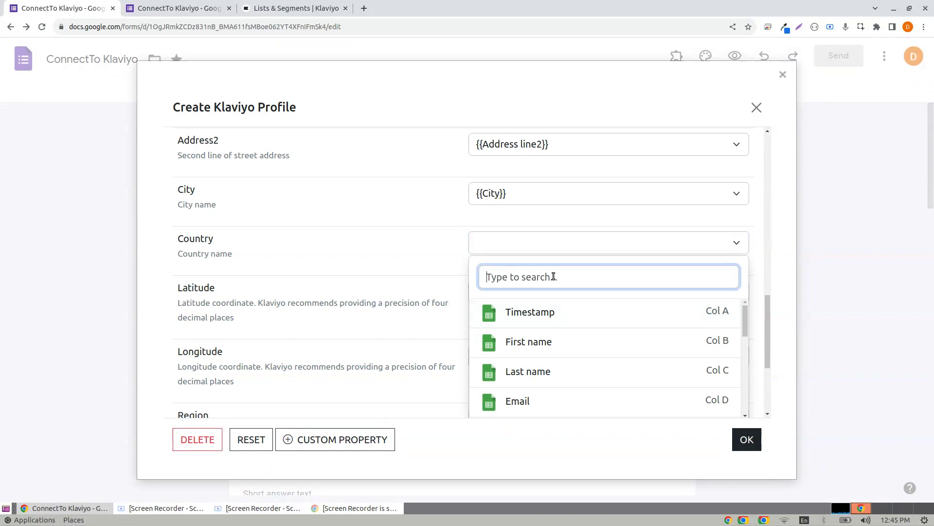
pyautogui.write('c')
pyautogui.scroll(-5, 545, 360)
pyautogui.click(536, 375)
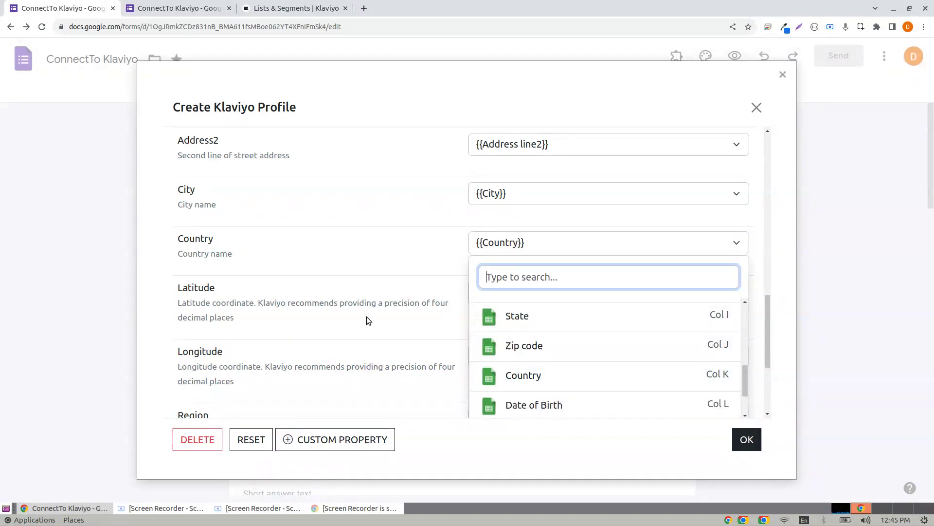
pyautogui.scroll(-1, 370, 314)
pyautogui.scroll(-1, 373, 307)
# Map Region to the State column and Zip to the Zip code column.
pyautogui.click(541, 304)
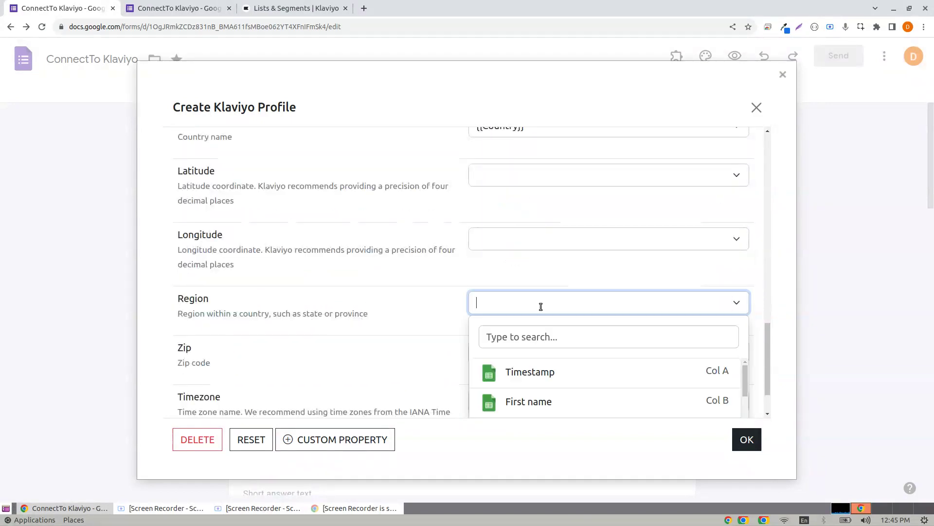
pyautogui.click(535, 336)
pyautogui.write('sta')
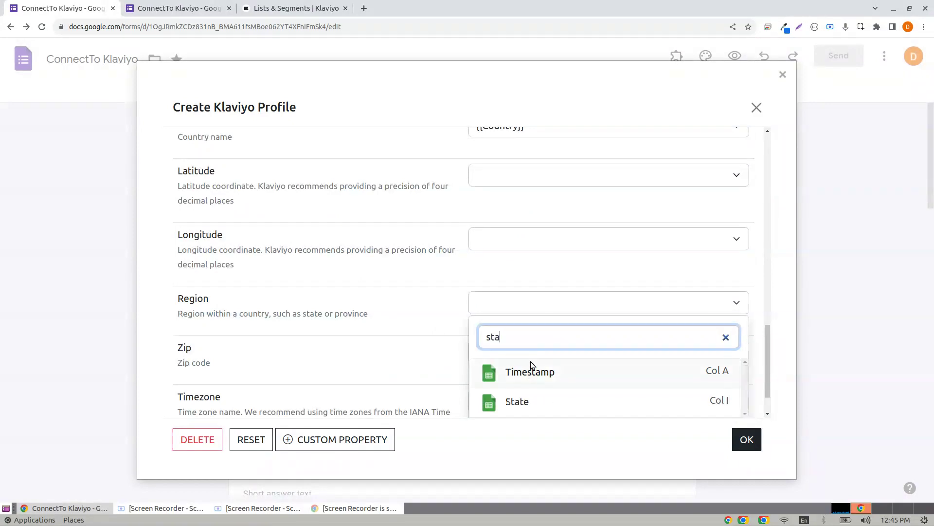
pyautogui.click(517, 401)
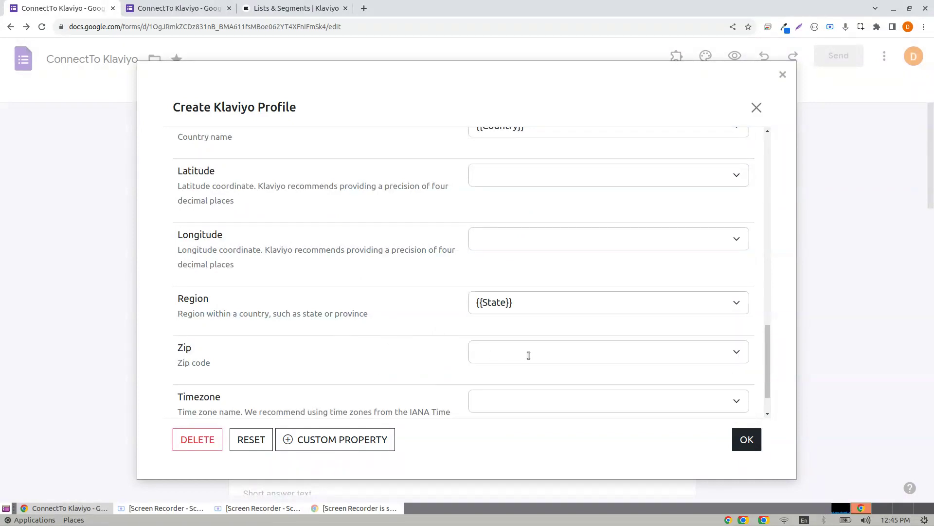
pyautogui.click(528, 356)
pyautogui.click(516, 271)
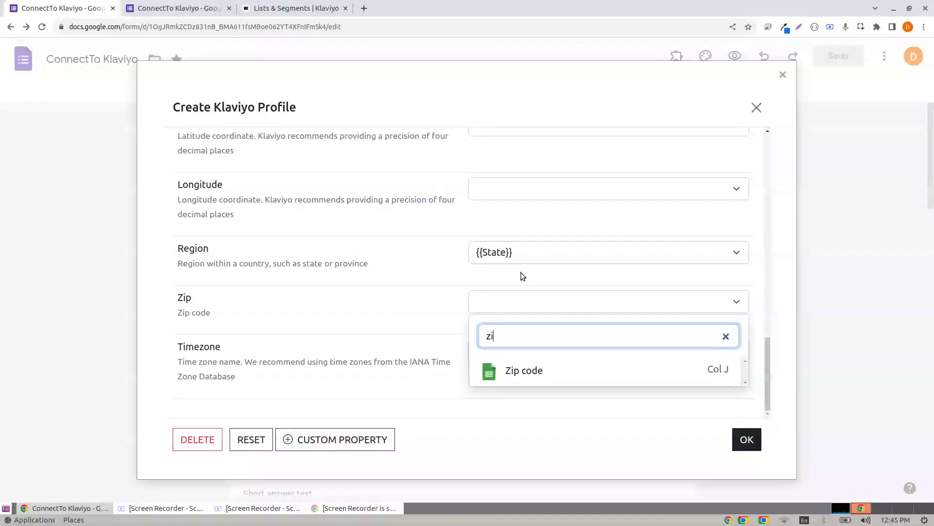
pyautogui.click(538, 371)
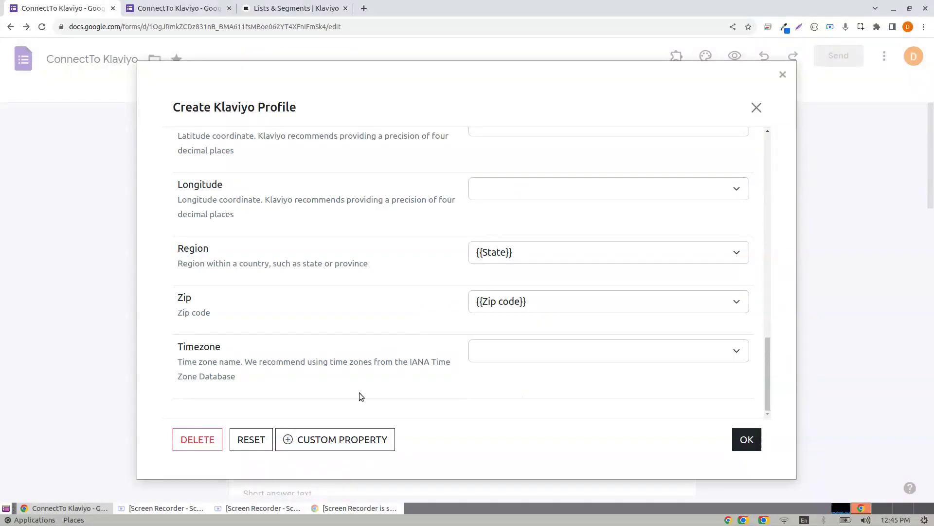
# Add a custom property row, first entering 'Format' as its key.
pyautogui.click(319, 445)
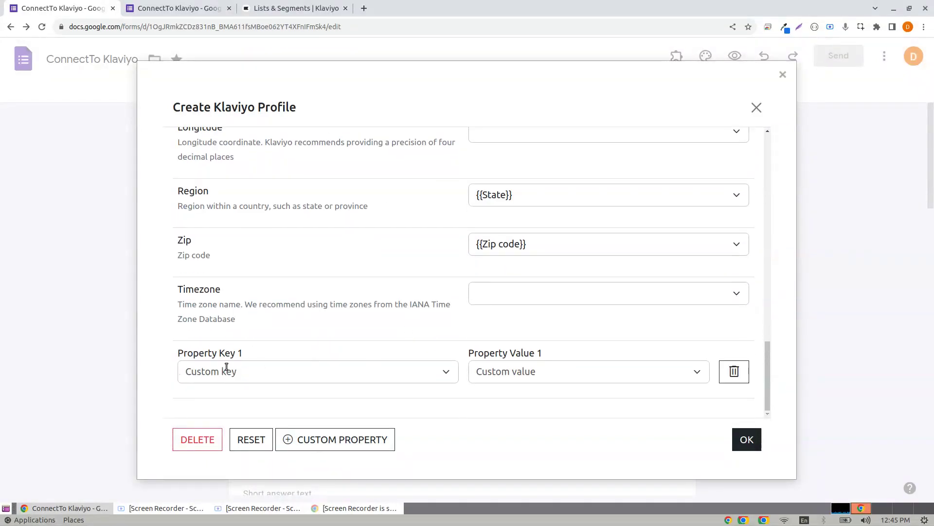
pyautogui.click(226, 371)
pyautogui.click(237, 374)
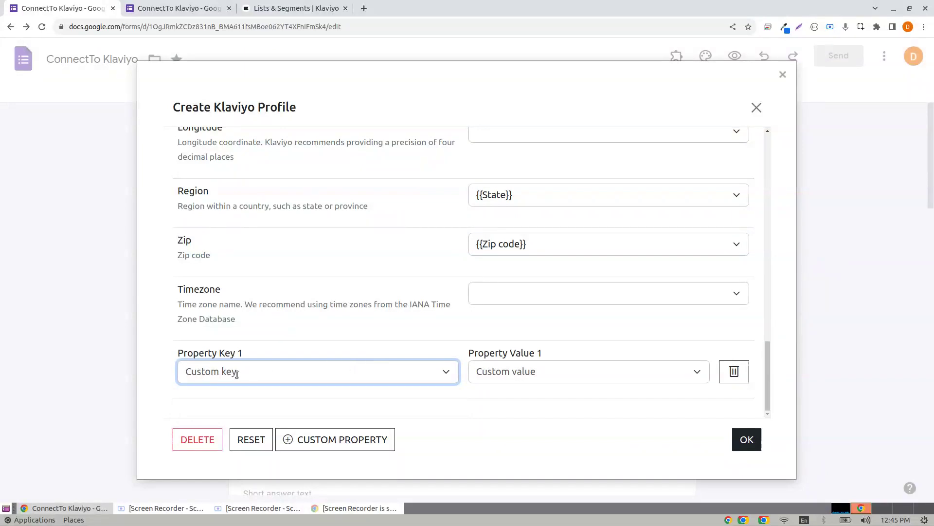
pyautogui.click(236, 373)
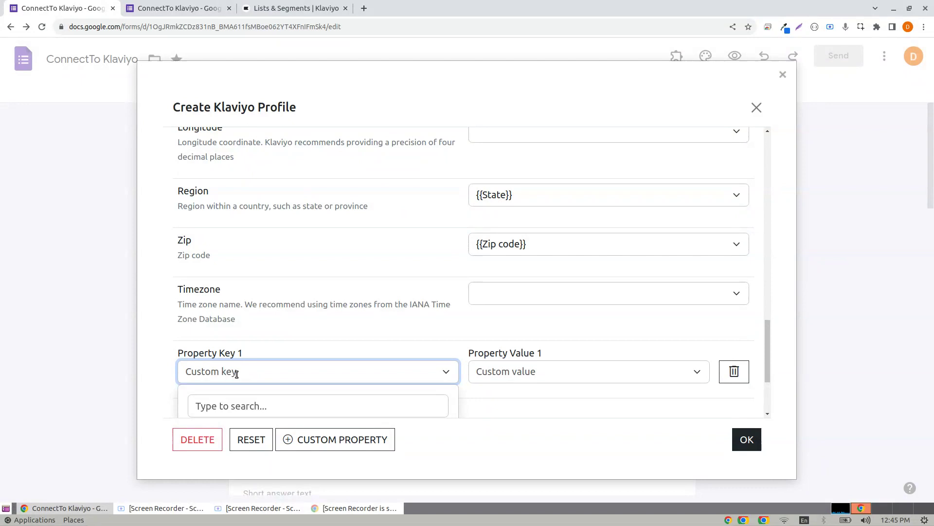
pyautogui.write('Format')
pyautogui.click(507, 372)
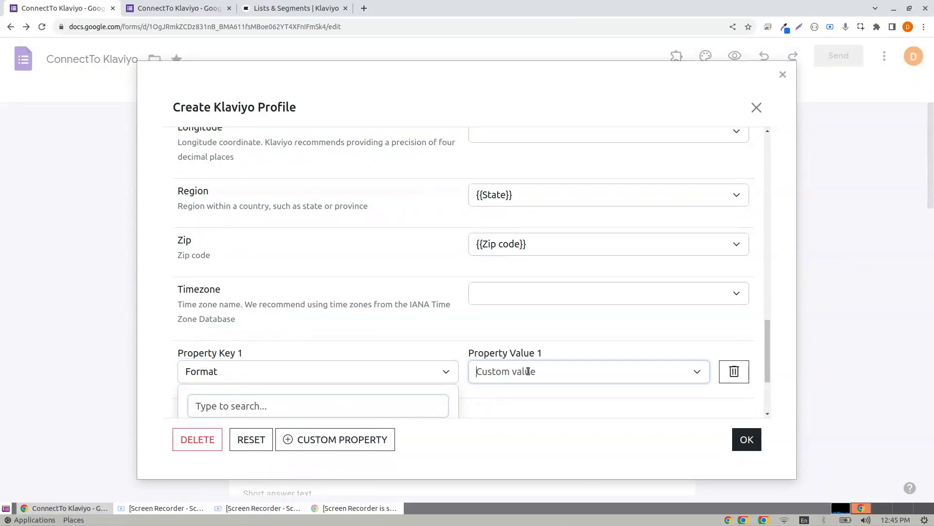
pyautogui.scroll(-8, 577, 317)
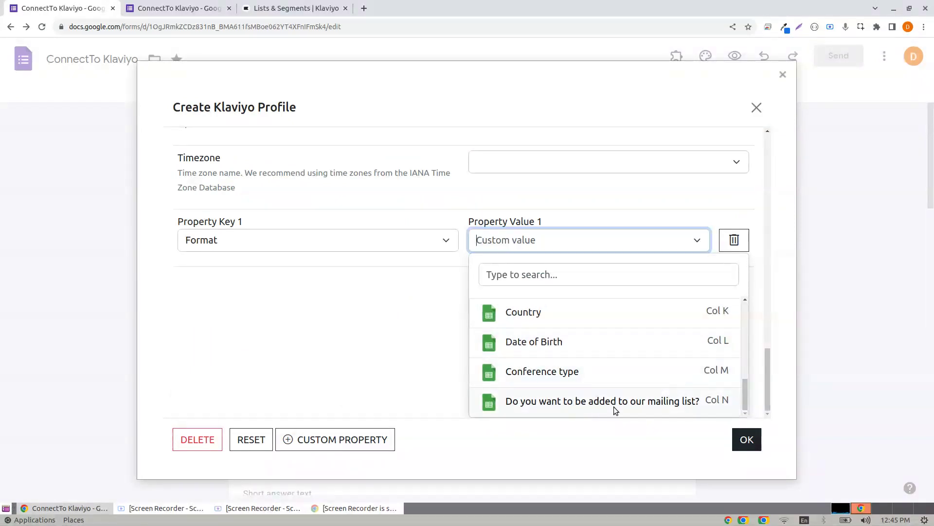
# Rename the key to 'Interested' and fill it from 'Do you want to be added to our mailing list?'.
pyautogui.click(243, 238)
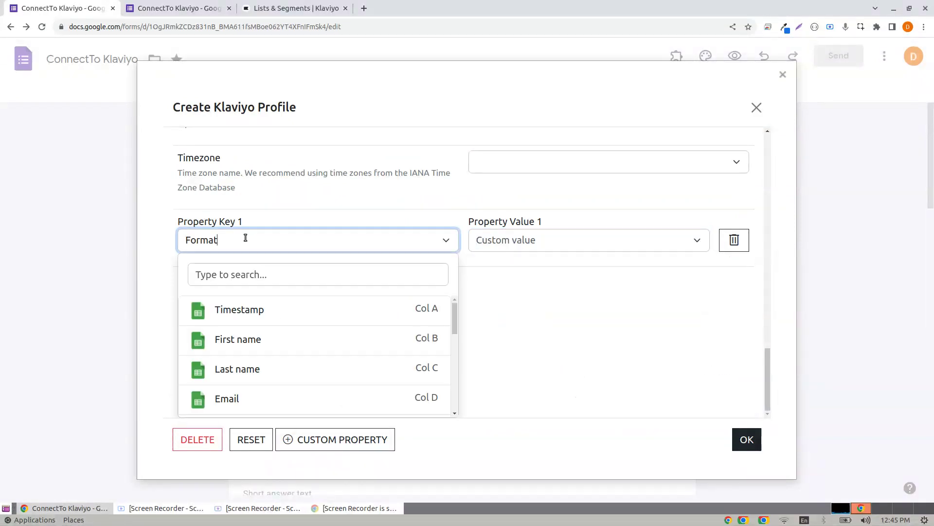
pyautogui.click(119, 238)
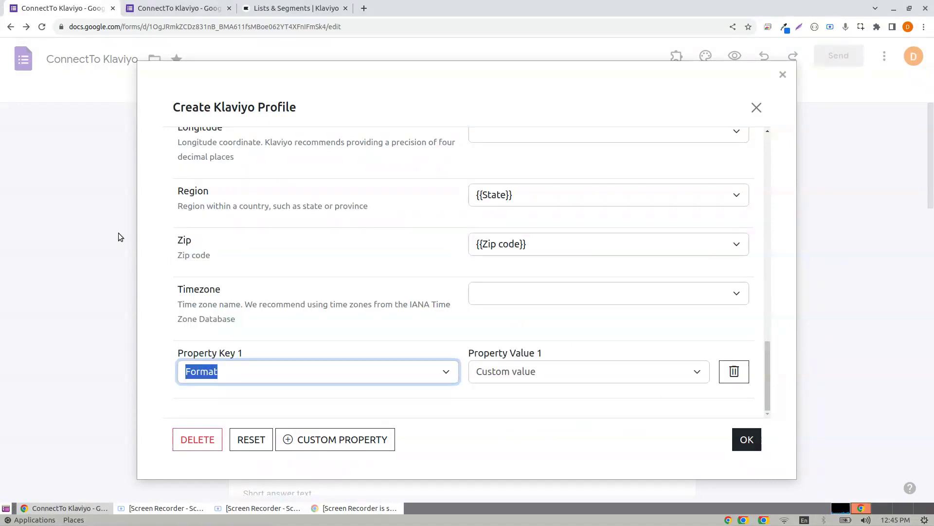
pyautogui.write('Intere')
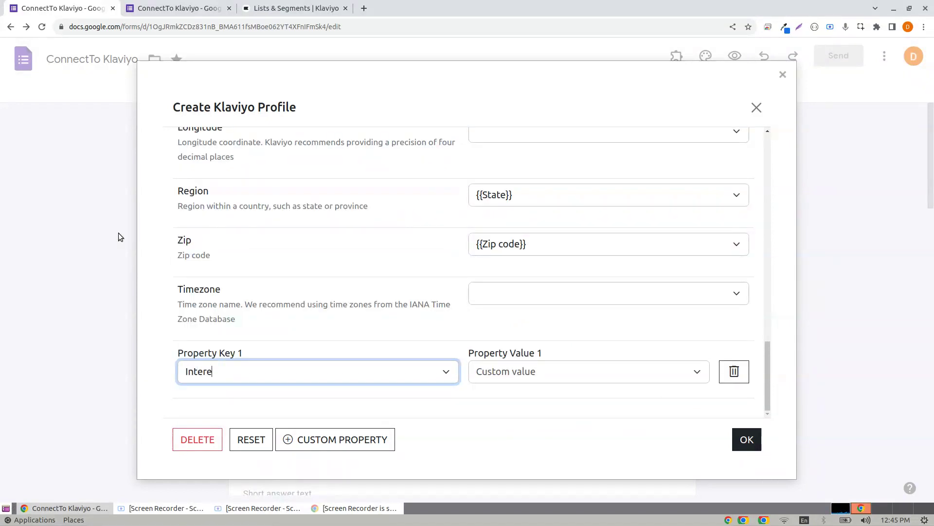
pyautogui.write('sted')
pyautogui.press('Tab')
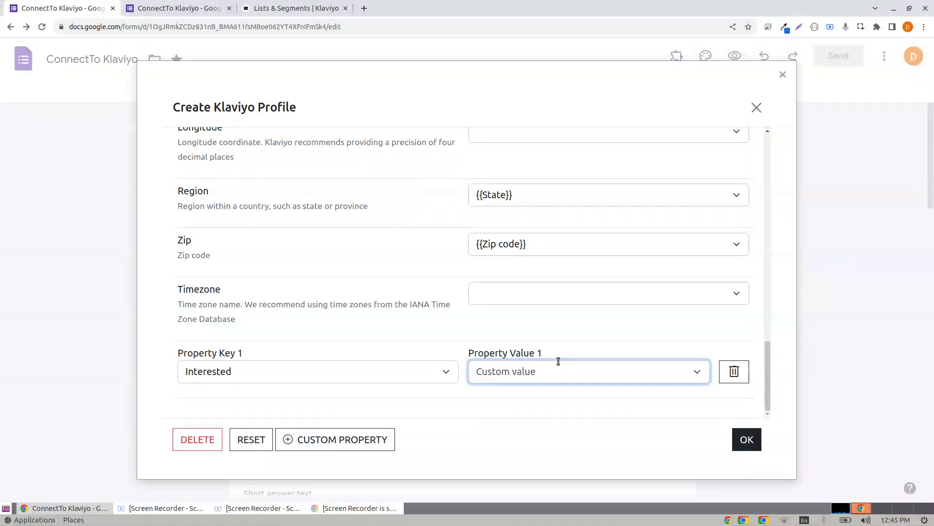
pyautogui.click(682, 371)
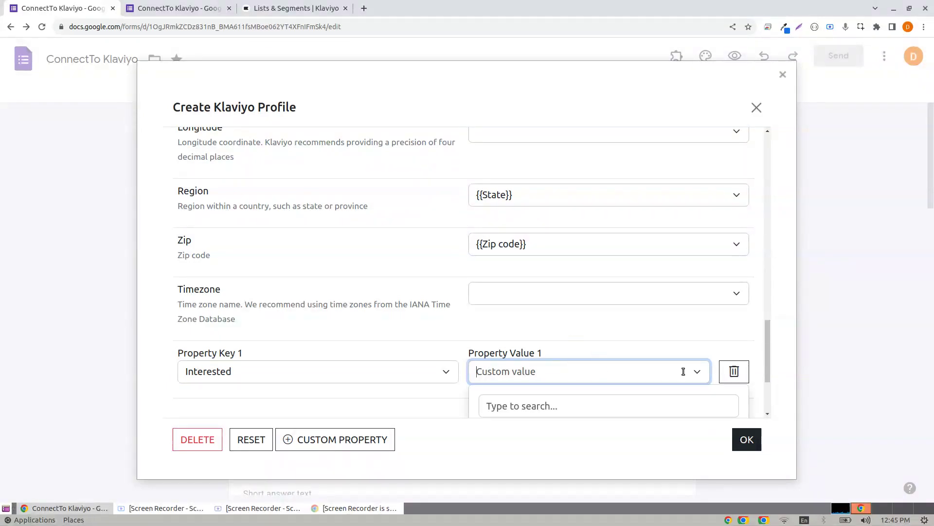
pyautogui.scroll(-5, 682, 371)
pyautogui.click(555, 403)
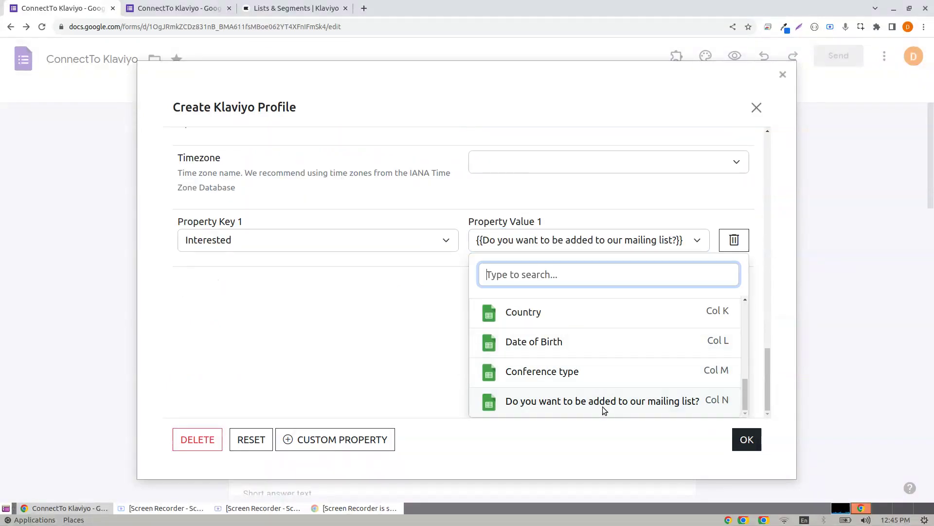
pyautogui.click(369, 327)
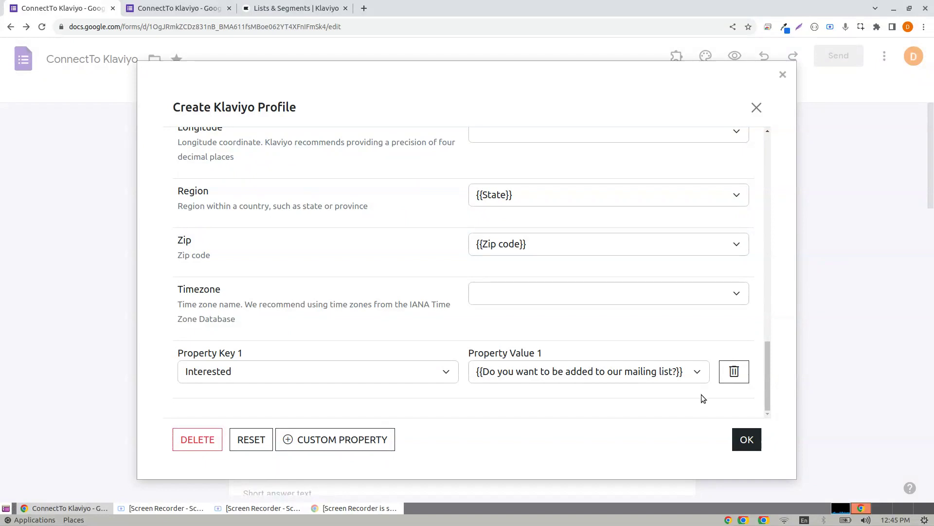
# Confirm the Newsletter profile, delete the empty Profile 2, and save the Klaviyo configurations.
pyautogui.click(747, 438)
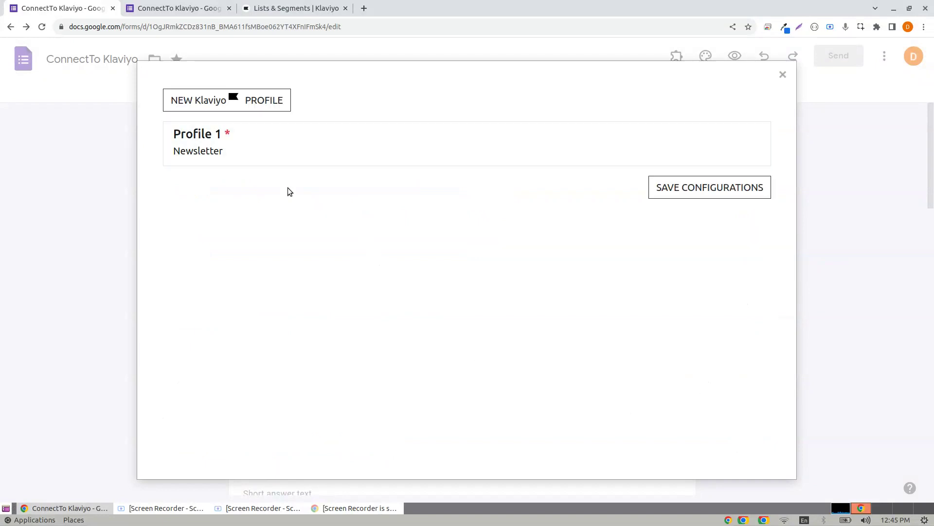
pyautogui.click(206, 104)
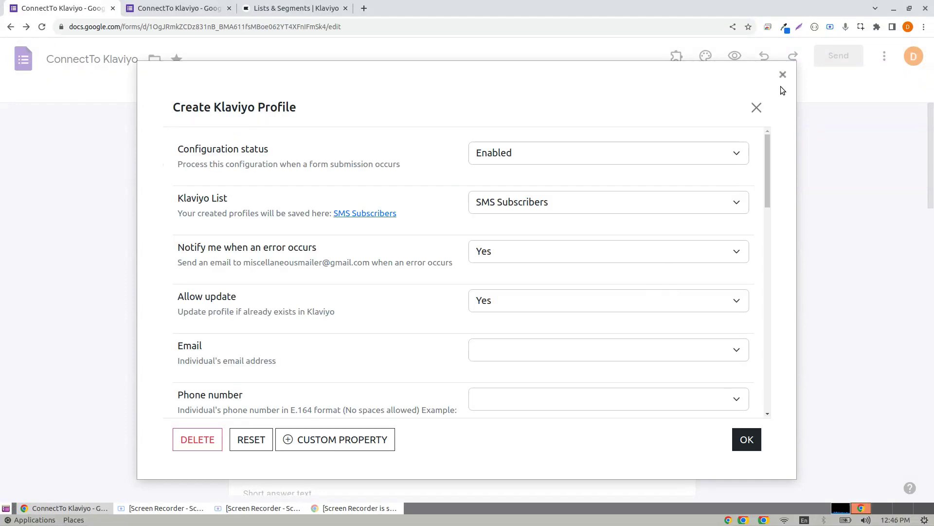
pyautogui.click(756, 107)
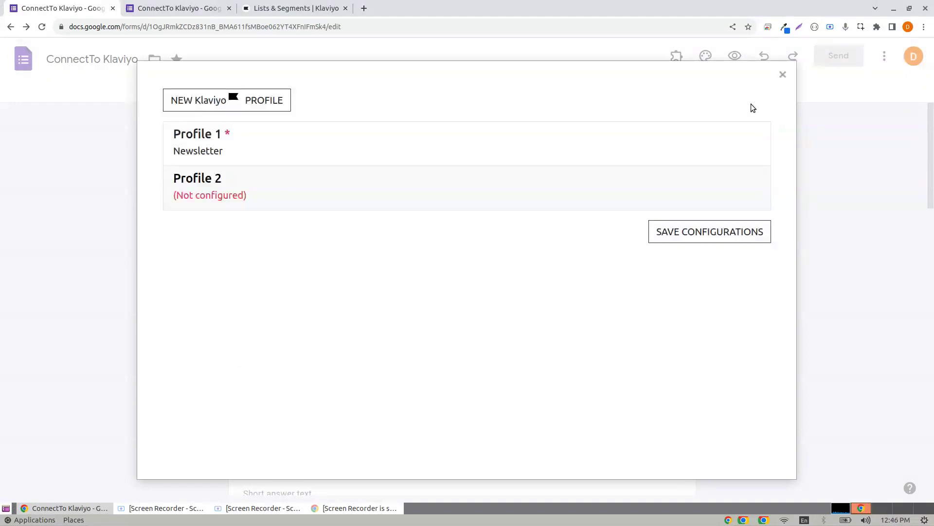
pyautogui.click(270, 188)
pyautogui.click(200, 439)
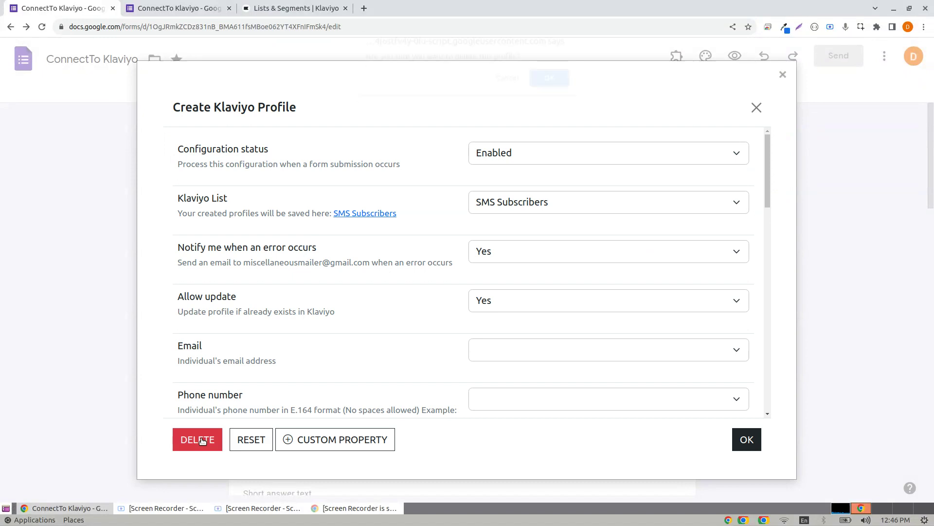
pyautogui.click(550, 84)
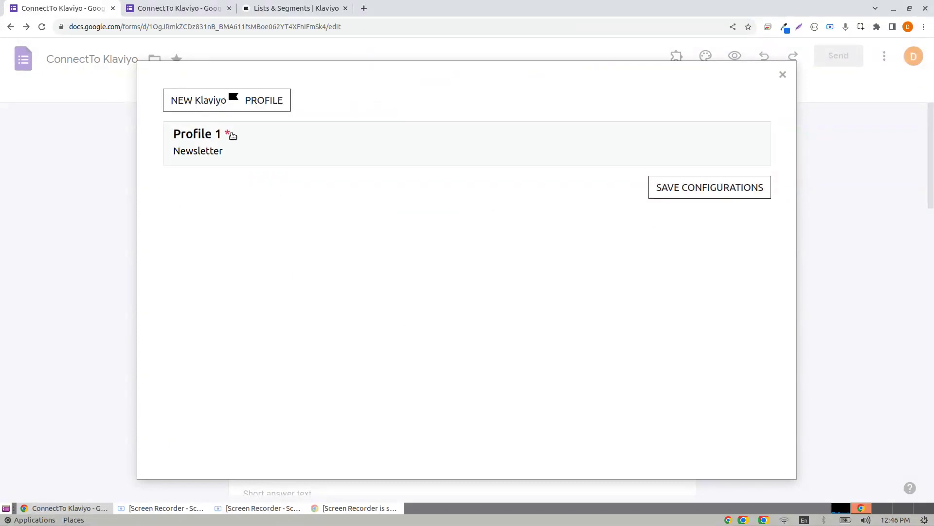
pyautogui.click(697, 193)
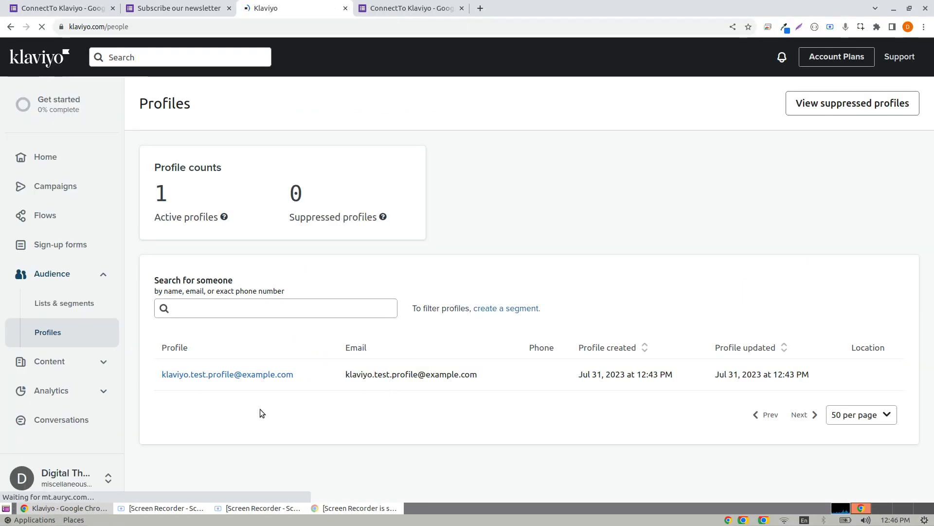
pyautogui.click(142, 4)
# Enter the test subscriber's first name, last name and e-mail address in the form.
pyautogui.click(314, 200)
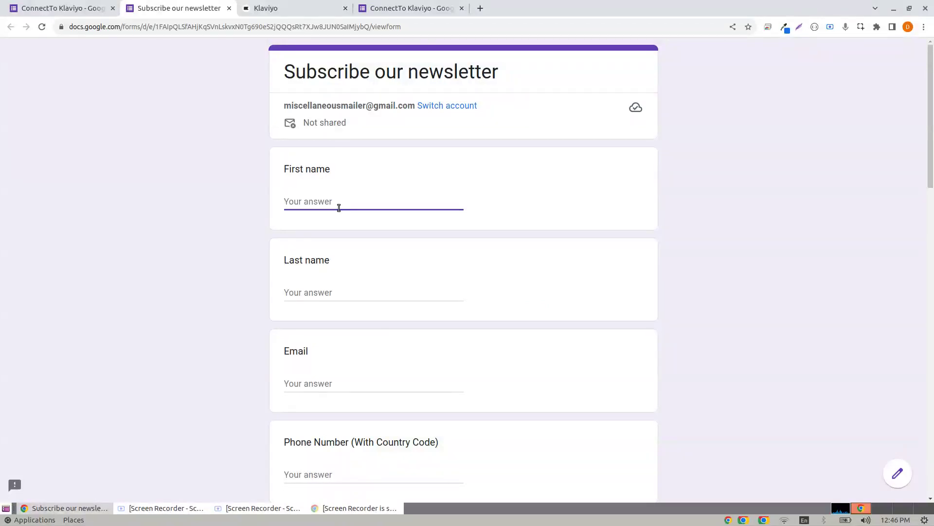
pyautogui.press('Tab')
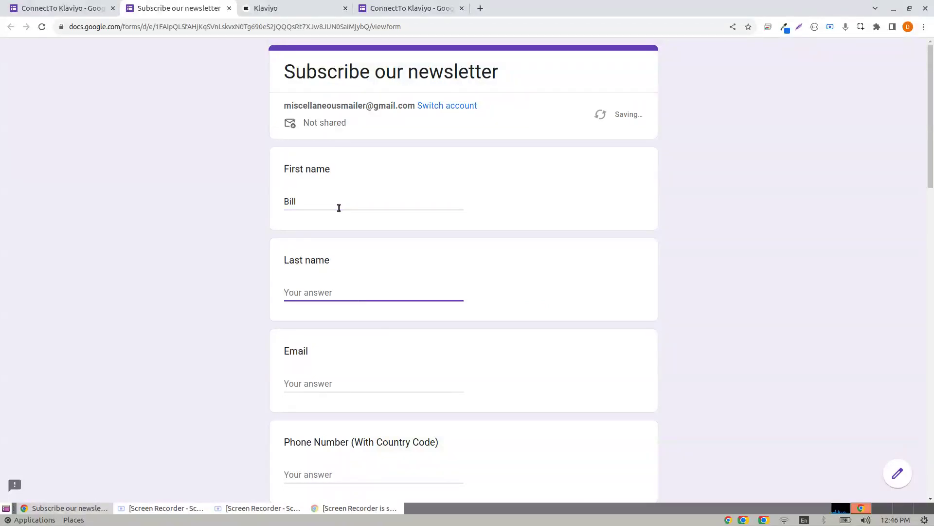
pyautogui.press('Tab')
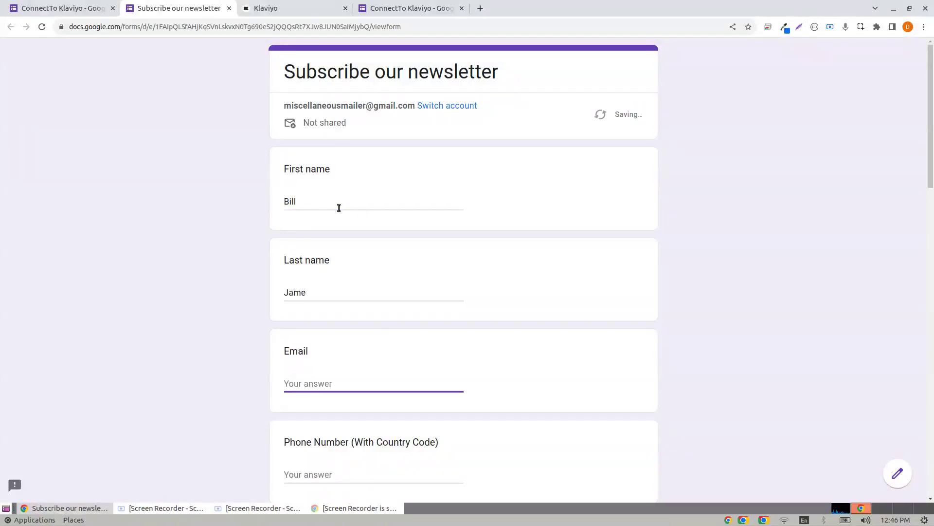
pyautogui.click(323, 298)
pyautogui.write('s')
pyautogui.click(312, 382)
pyautogui.write('billjm')
pyautogui.press('BackSpace')
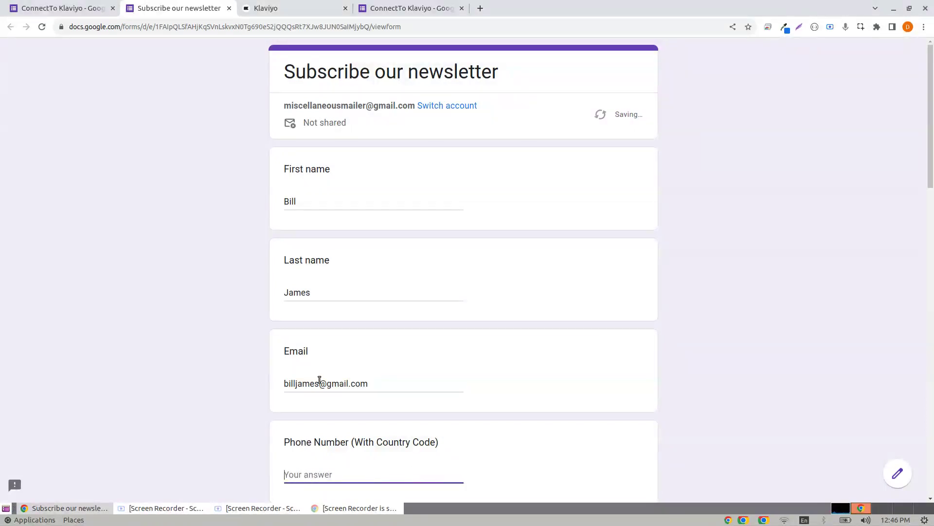
# Fill in the phone number and both address line answers.
pyautogui.scroll(-5, 370, 321)
pyautogui.write('+')
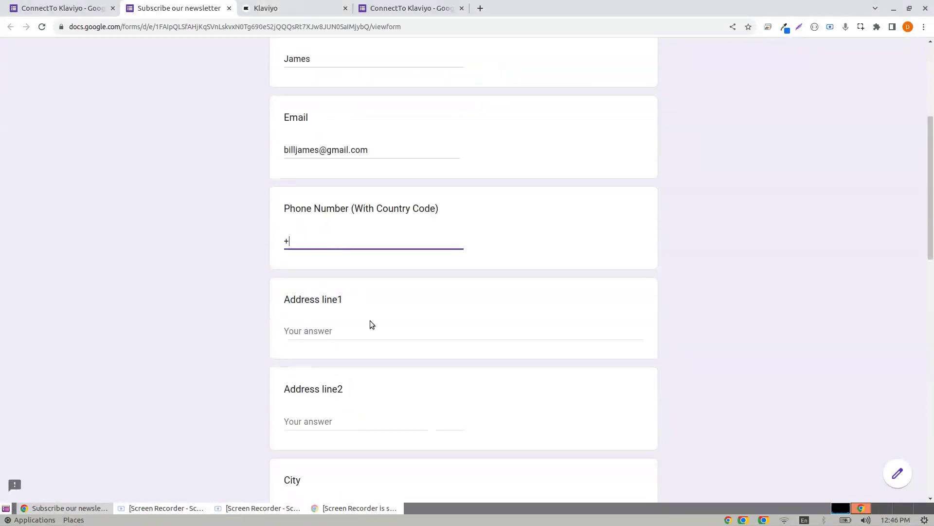
pyautogui.write('12345678901')
pyautogui.click(322, 330)
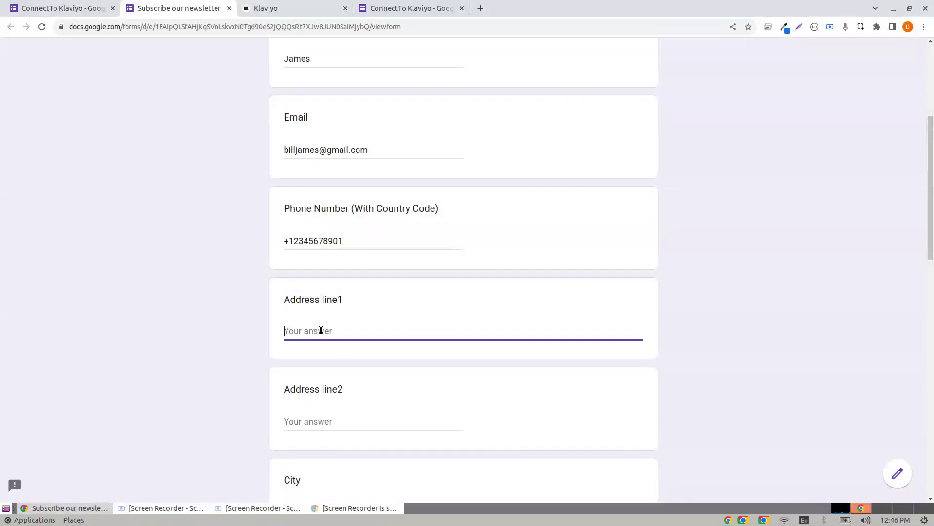
pyautogui.write('Park City View')
pyautogui.press('Tab')
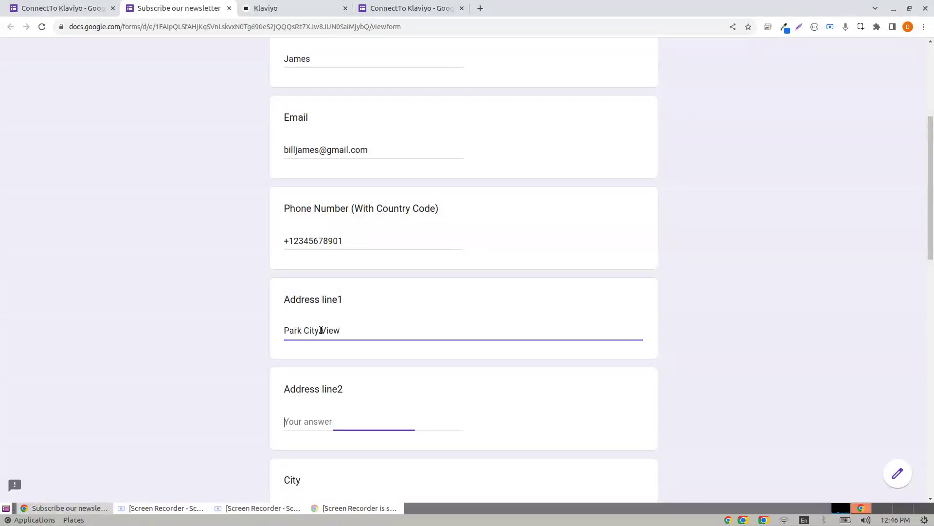
pyautogui.scroll(-3, 331, 329)
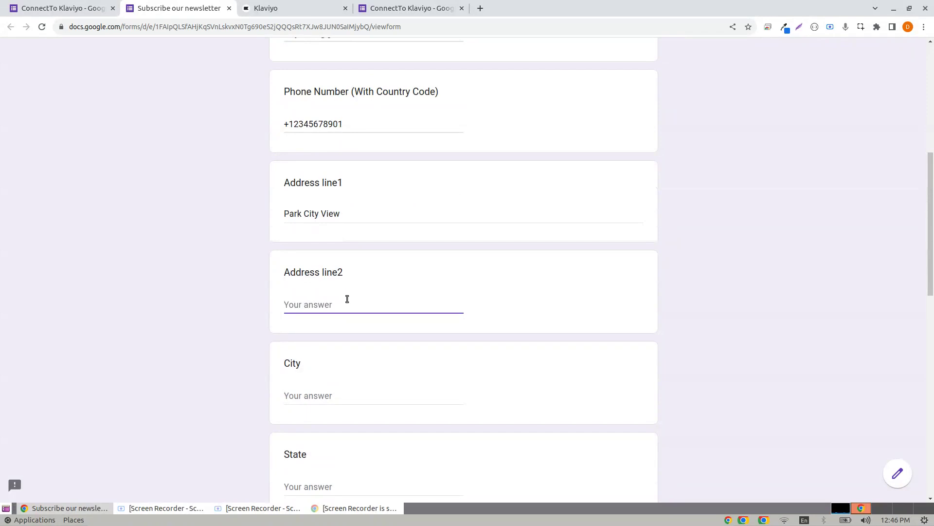
pyautogui.write('3rd Avenue')
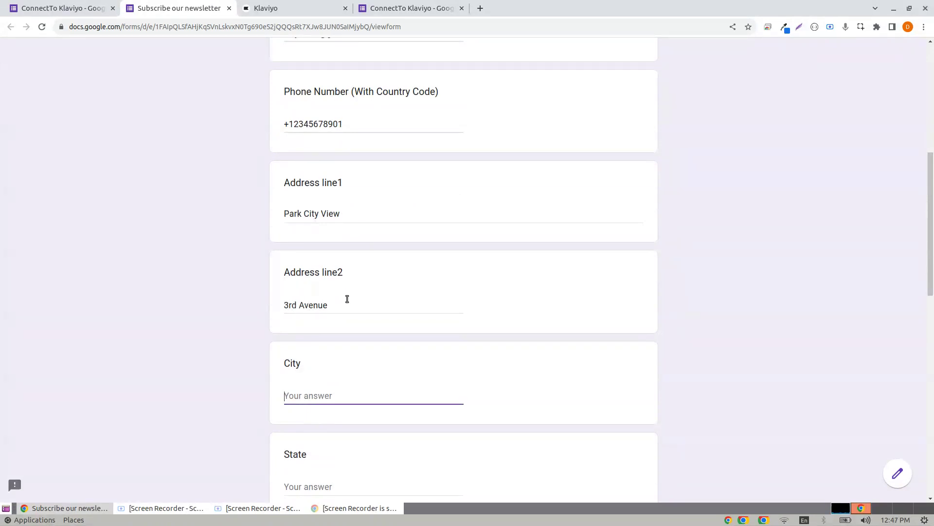
pyautogui.write('San Francisco')
# Fill in the State, Zip code and Country answers.
pyautogui.press('Tab')
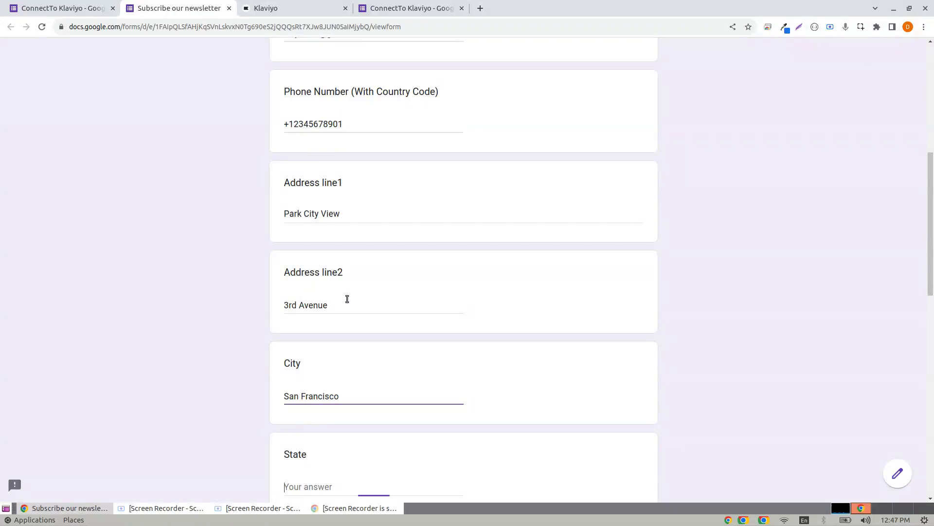
pyautogui.scroll(-3, 355, 269)
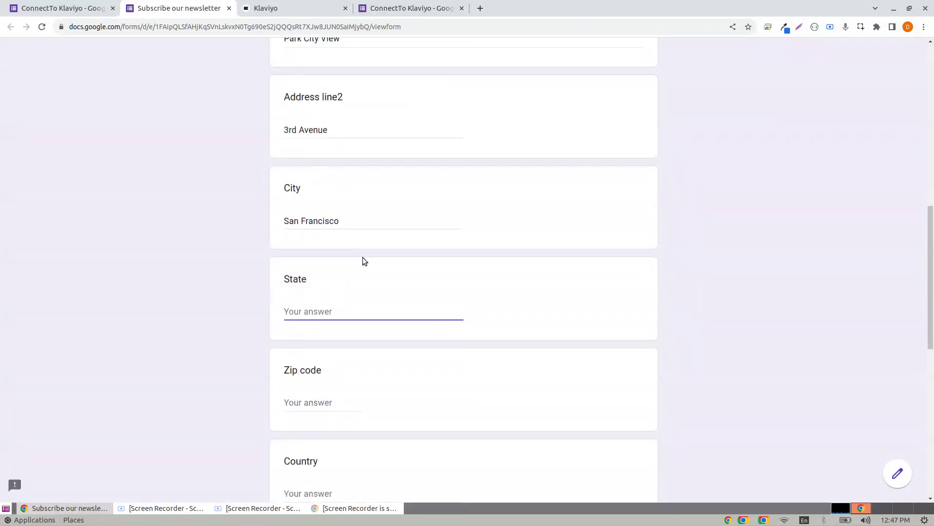
pyautogui.write('CA')
pyautogui.click(359, 411)
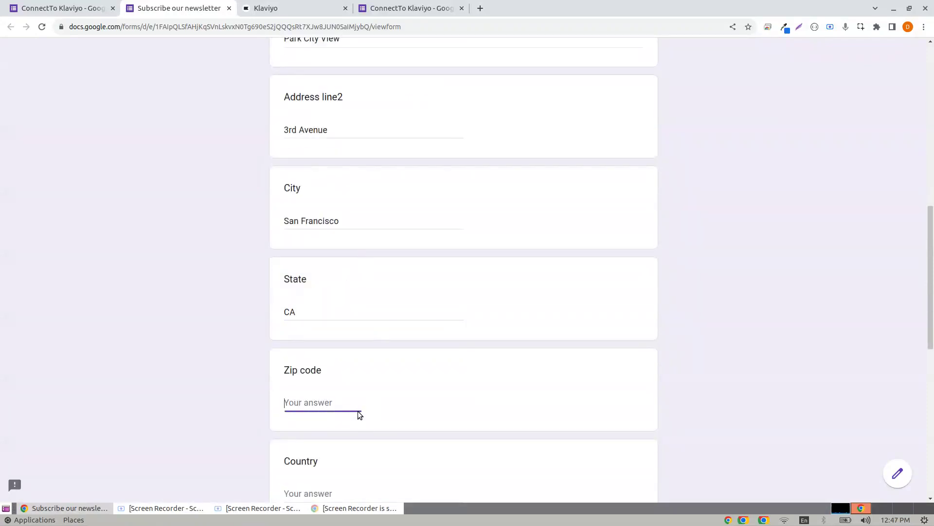
pyautogui.write('10023')
pyautogui.scroll(-3, 433, 394)
pyautogui.click(298, 313)
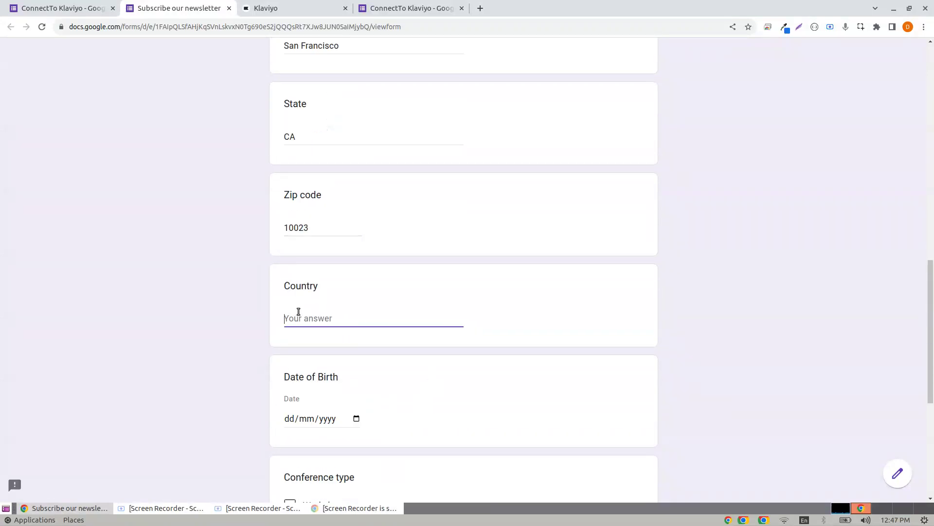
pyautogui.write('S')
pyautogui.press('BackSpace')
pyautogui.write('USA')
# Pick the 31st as Date of Birth, choose Conference, answer Yes to the mailing list, and submit.
pyautogui.scroll(-3, 358, 271)
pyautogui.click(356, 243)
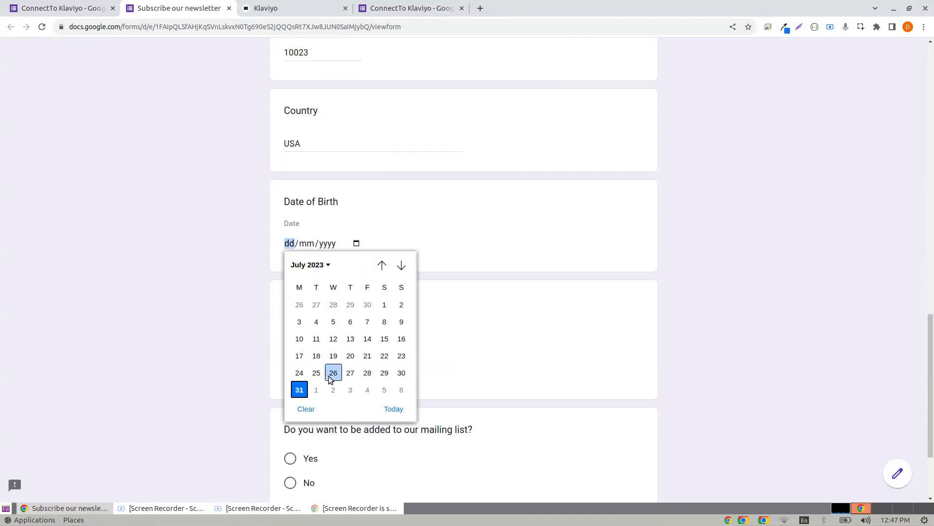
pyautogui.click(299, 390)
pyautogui.click(289, 373)
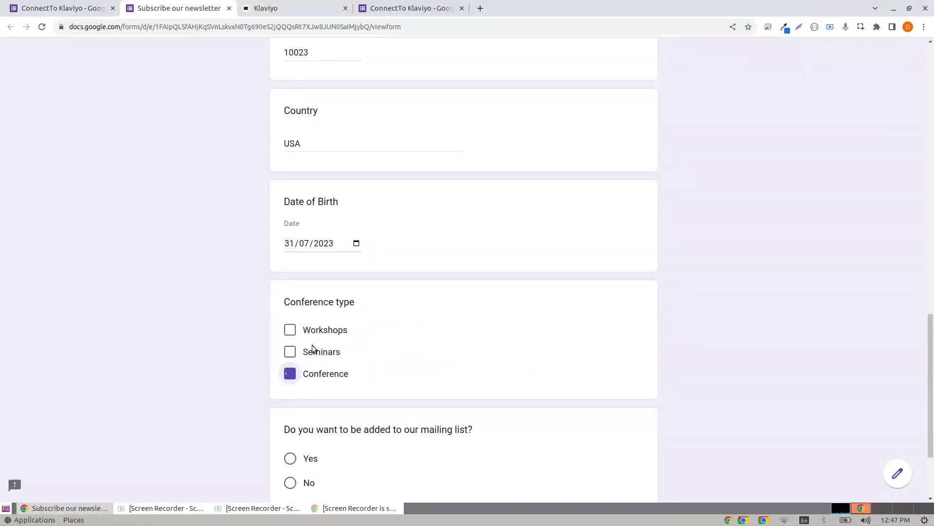
pyautogui.click(326, 243)
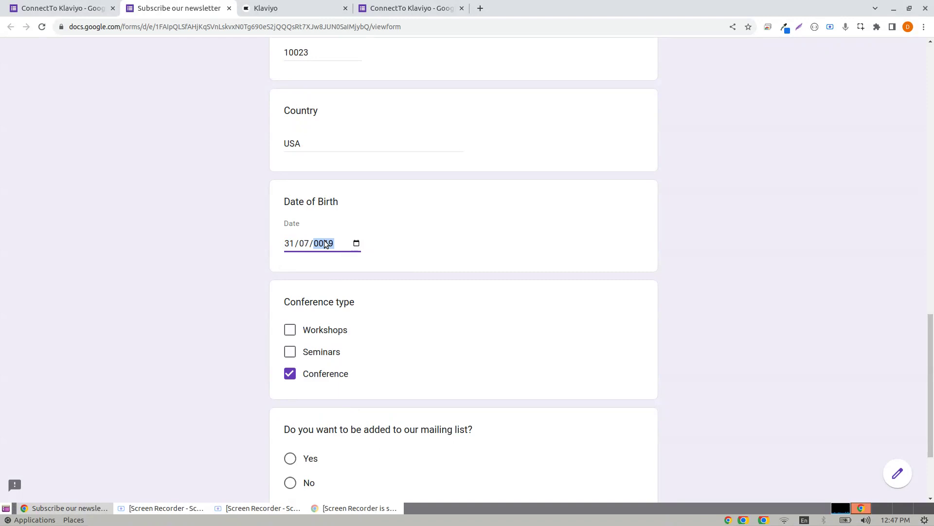
pyautogui.scroll(-3, 340, 365)
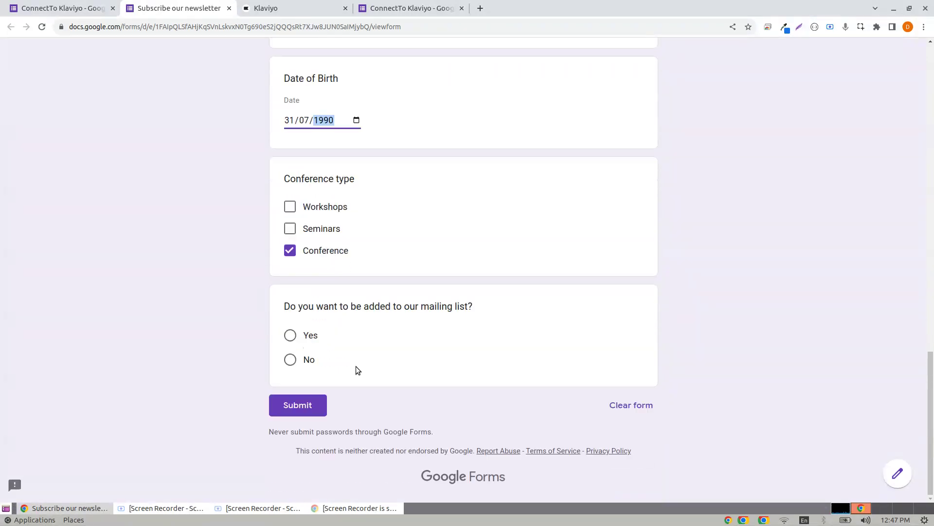
pyautogui.click(304, 335)
pyautogui.click(307, 427)
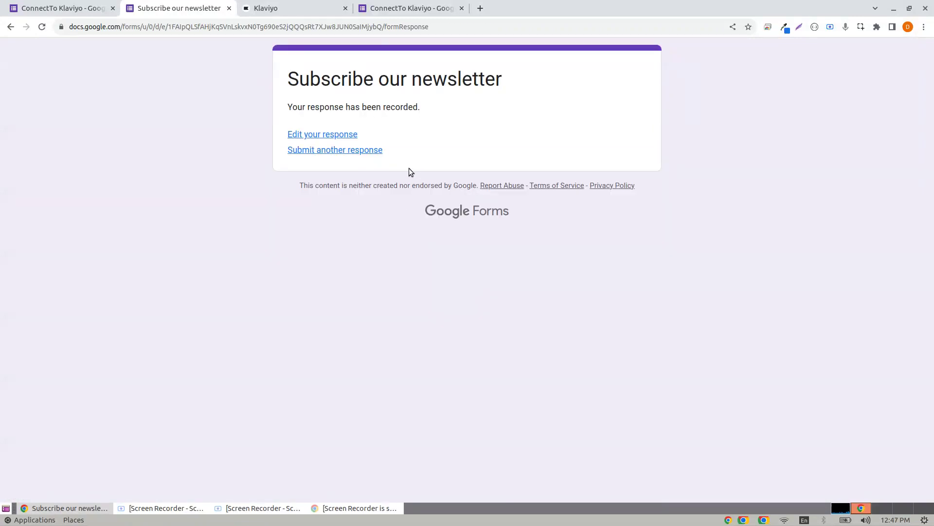
pyautogui.click(292, 4)
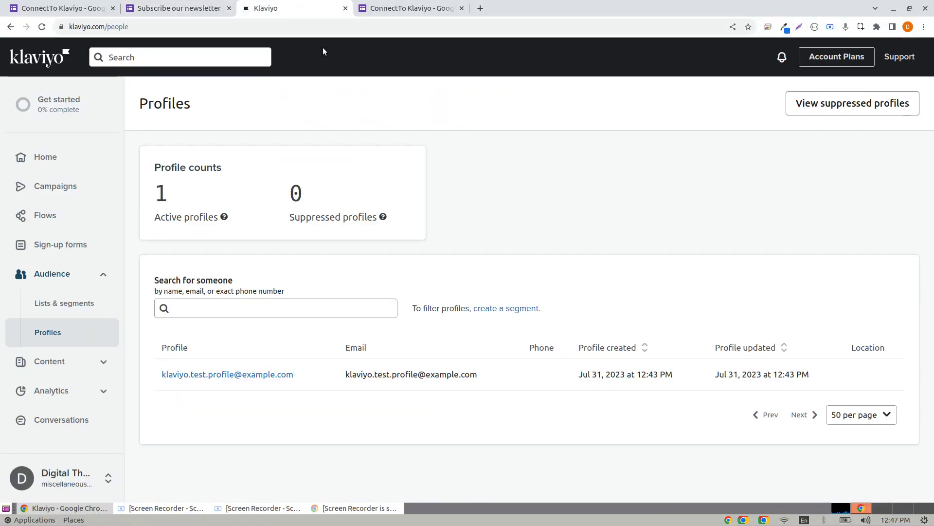
# Reload the Klaviyo Profiles list and open the newly created subscriber profile.
pyautogui.click(42, 27)
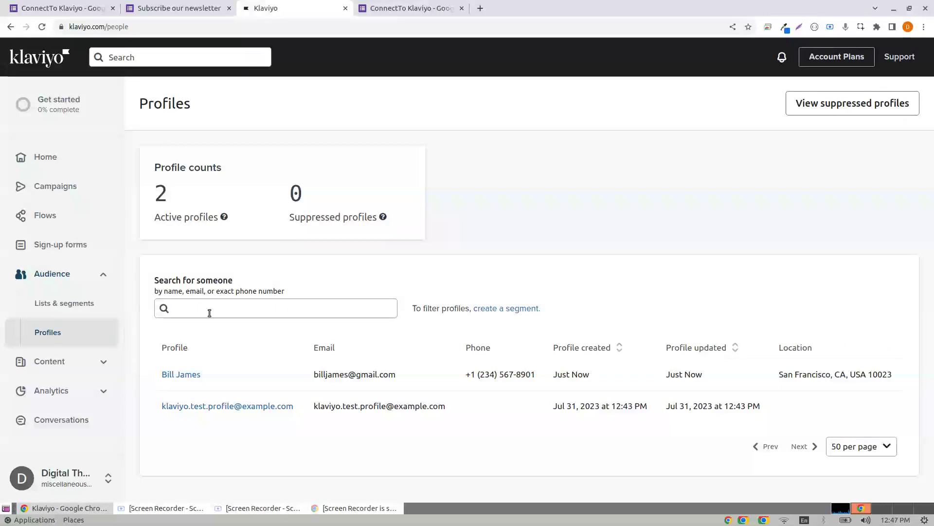
pyautogui.click(179, 377)
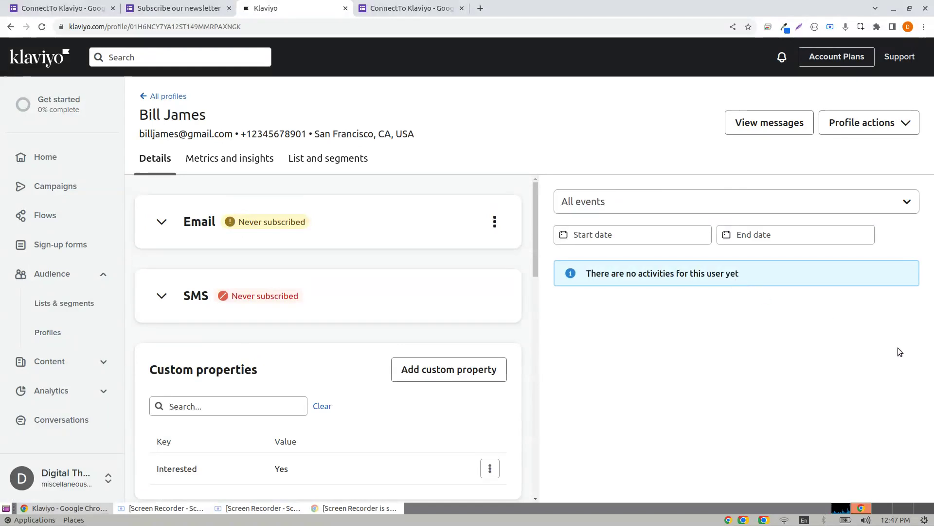
pyautogui.scroll(-3, 415, 265)
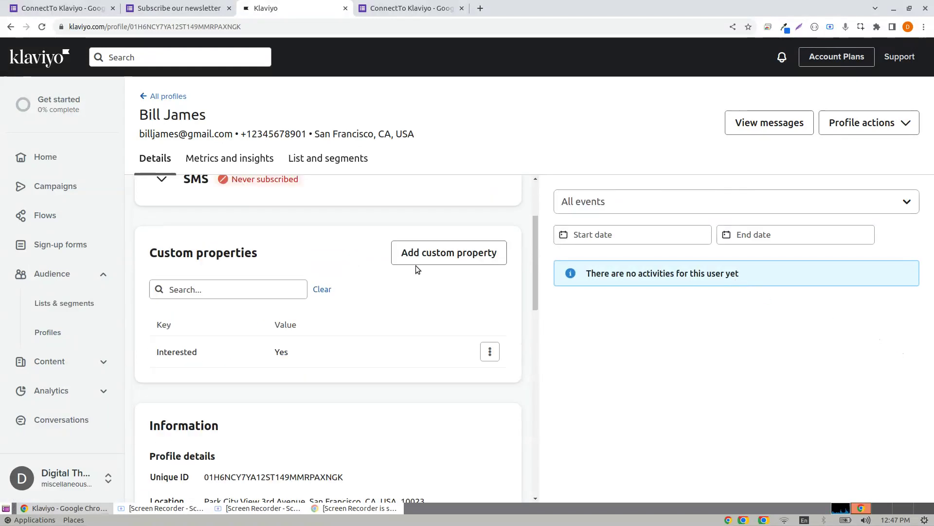
pyautogui.scroll(-2, 414, 274)
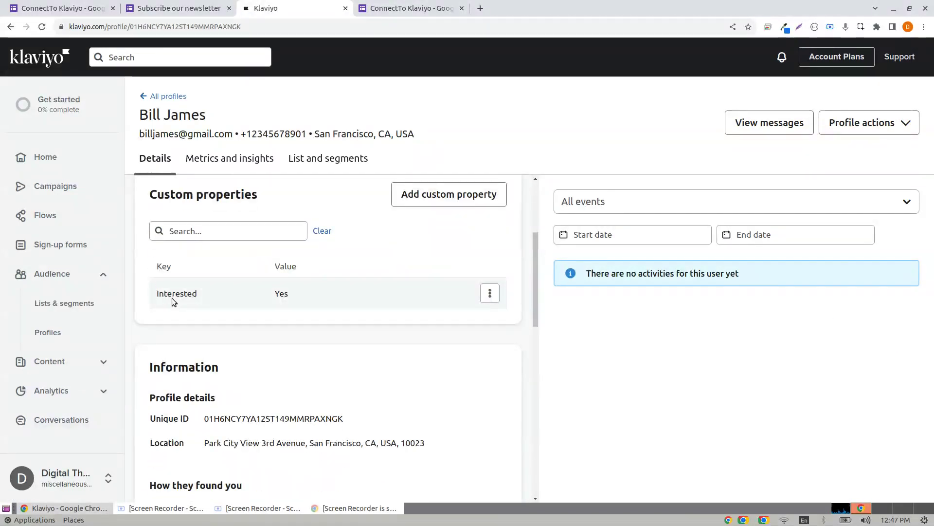
# Check the profile's Interested custom property reads Yes, then return to the ConnectTo Klaviyo form editor.
pyautogui.doubleClick(171, 295)
pyautogui.click(305, 294)
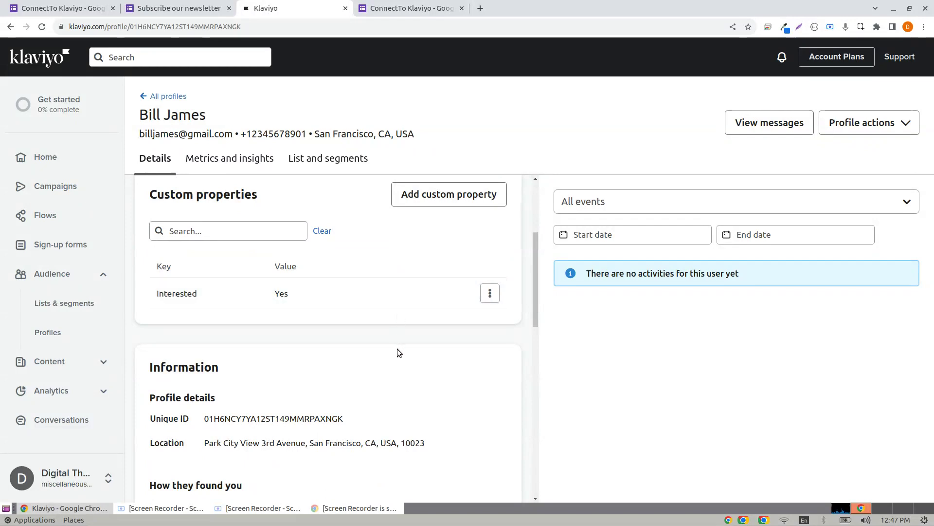
pyautogui.scroll(-3, 416, 354)
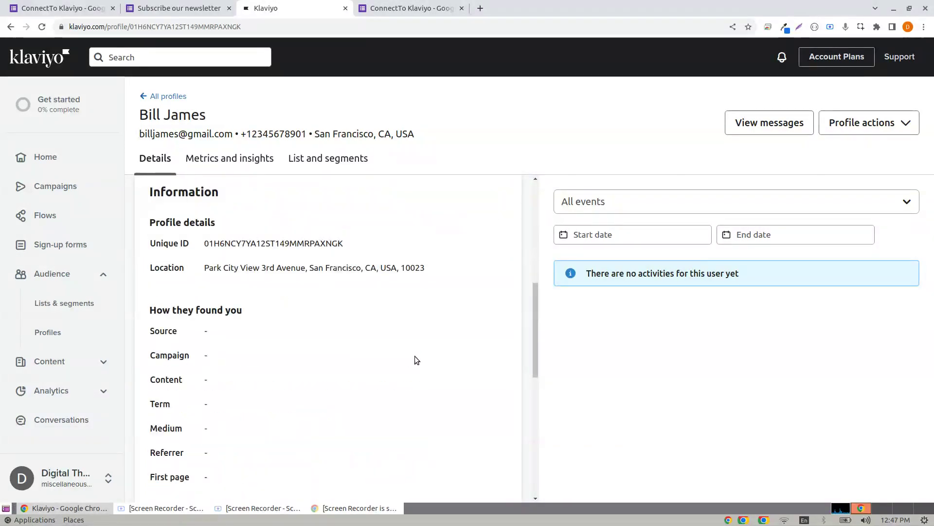
pyautogui.scroll(-7, 409, 355)
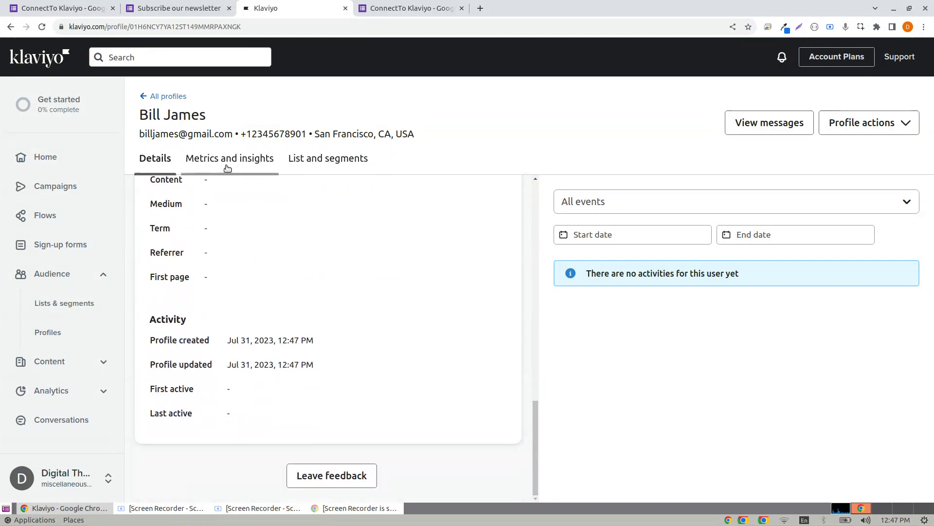
pyautogui.scroll(5, 307, 279)
pyautogui.scroll(5, 308, 272)
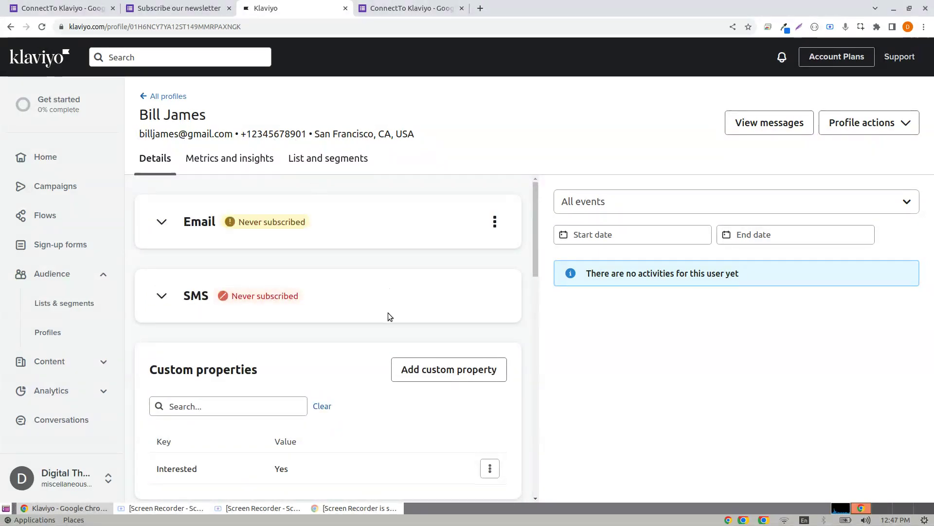
pyautogui.click(179, 5)
pyautogui.click(292, 8)
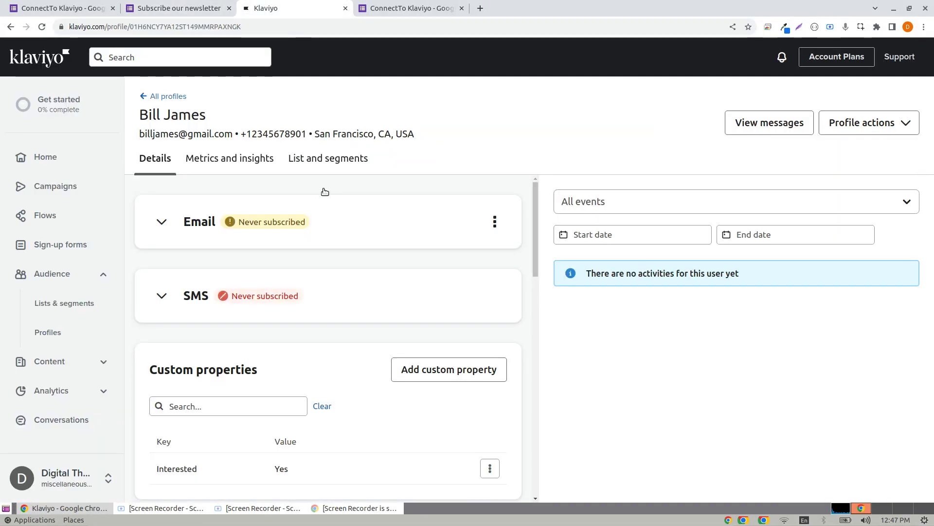
pyautogui.click(115, 4)
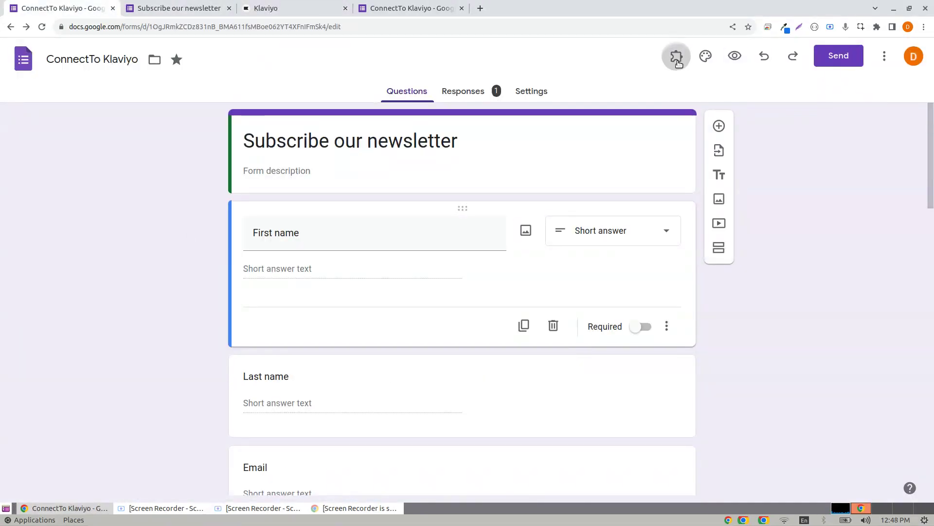
# Open ConnectTo Klaviyo's Connect/Disconnect Klaviyo settings from Add-ons to verify the connection, then close them.
pyautogui.click(676, 56)
pyautogui.click(713, 90)
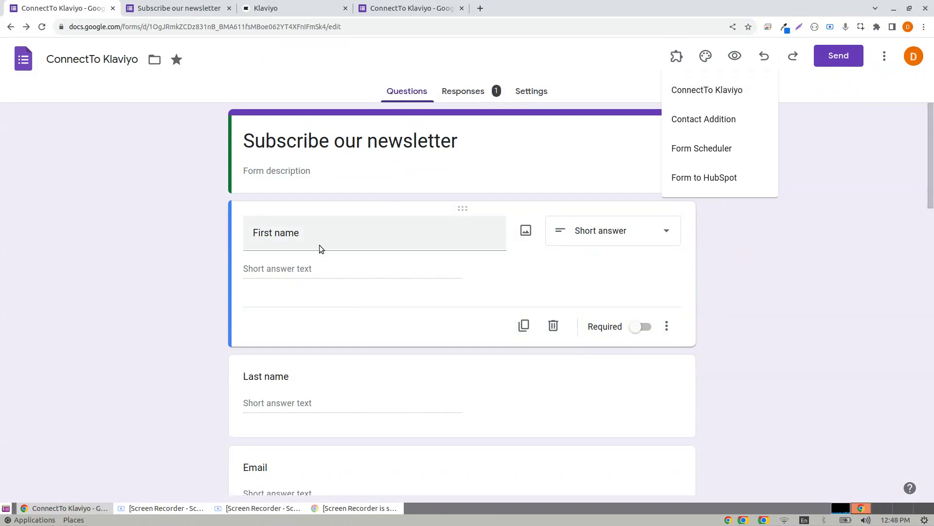
pyautogui.click(481, 164)
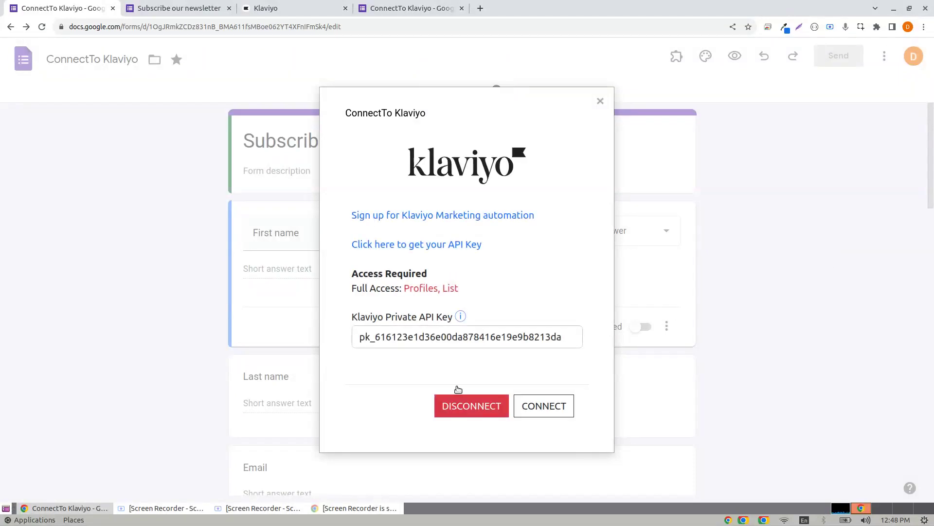
pyautogui.click(600, 101)
# On the Responses tab, start Link to Sheets, cancel it, and reload the form editor.
pyautogui.click(440, 97)
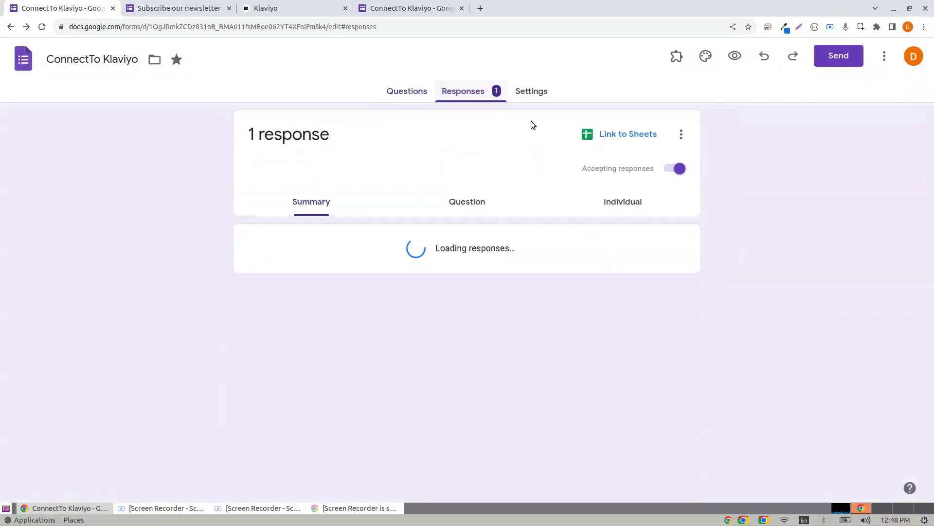
pyautogui.click(619, 138)
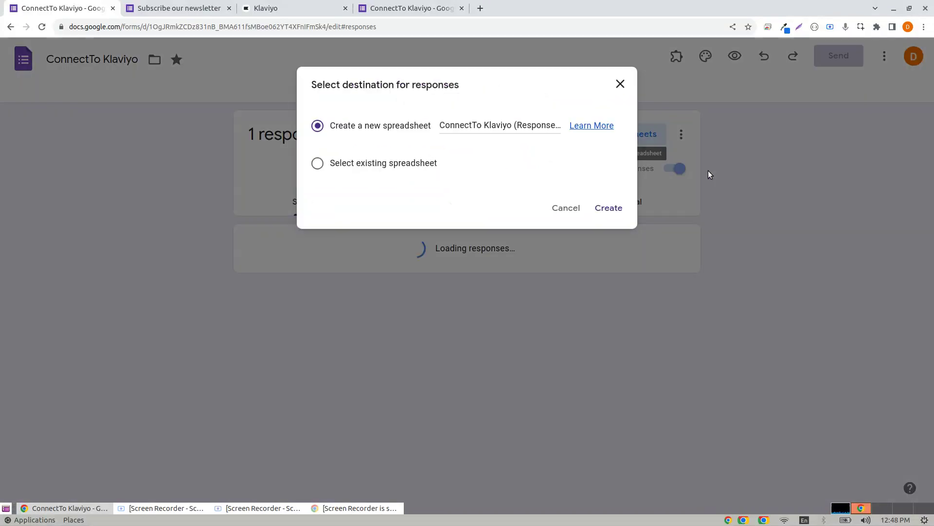
pyautogui.click(556, 207)
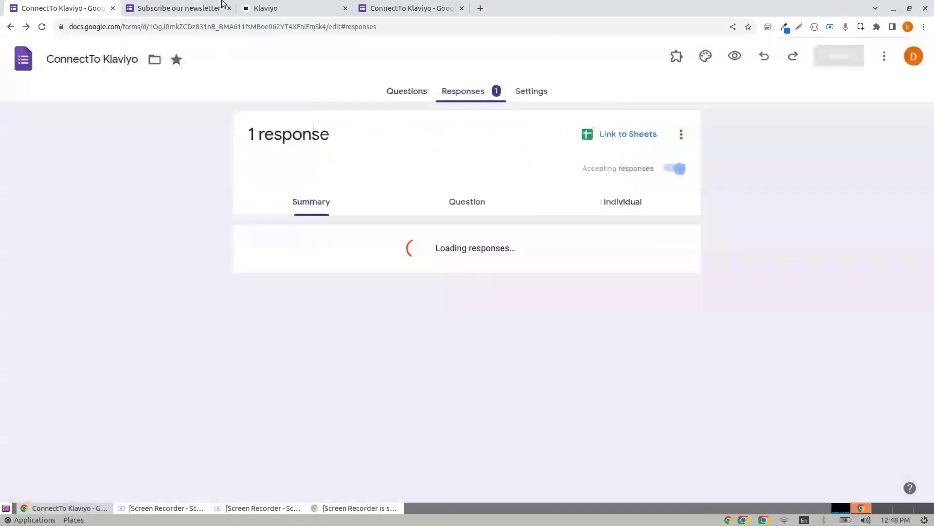
pyautogui.click(180, 8)
pyautogui.click(15, 8)
pyautogui.click(42, 26)
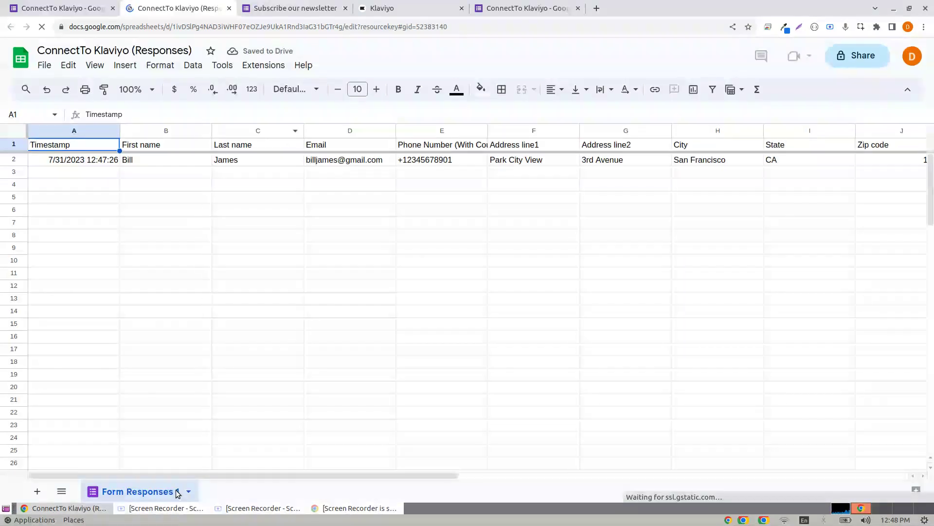
# Scroll to the Klaviyo status column, view its header note, and select the profile link in O2.
pyautogui.moveTo(191, 477); pyautogui.dragTo(617, 483)
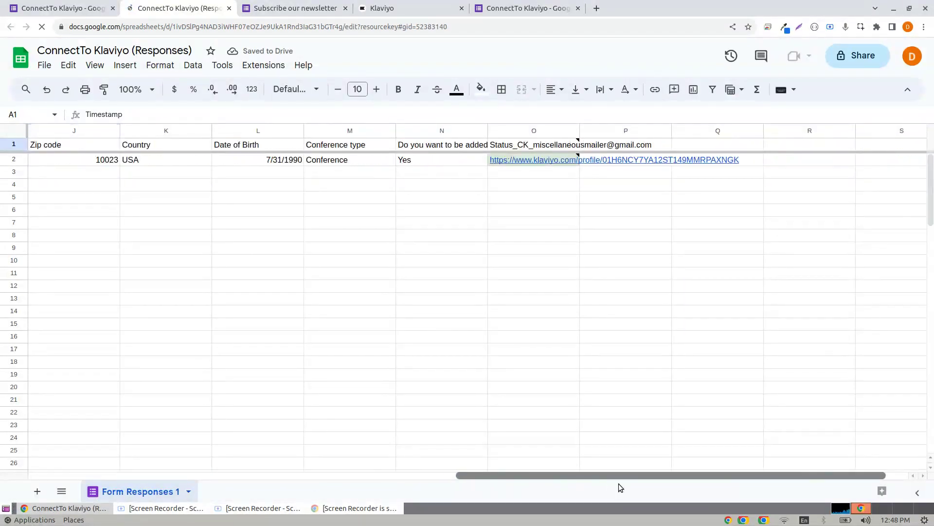
pyautogui.click(523, 148)
pyautogui.click(478, 236)
pyautogui.click(520, 162)
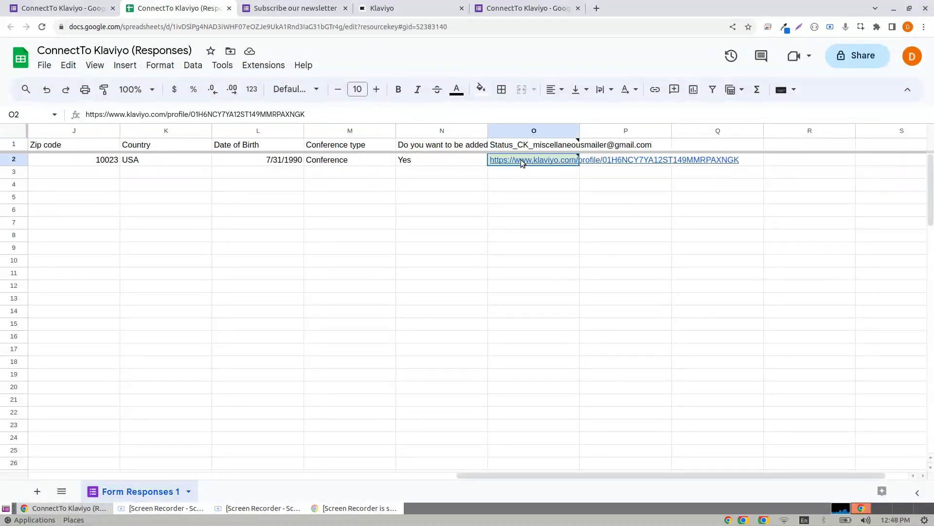
pyautogui.moveTo(529, 158)
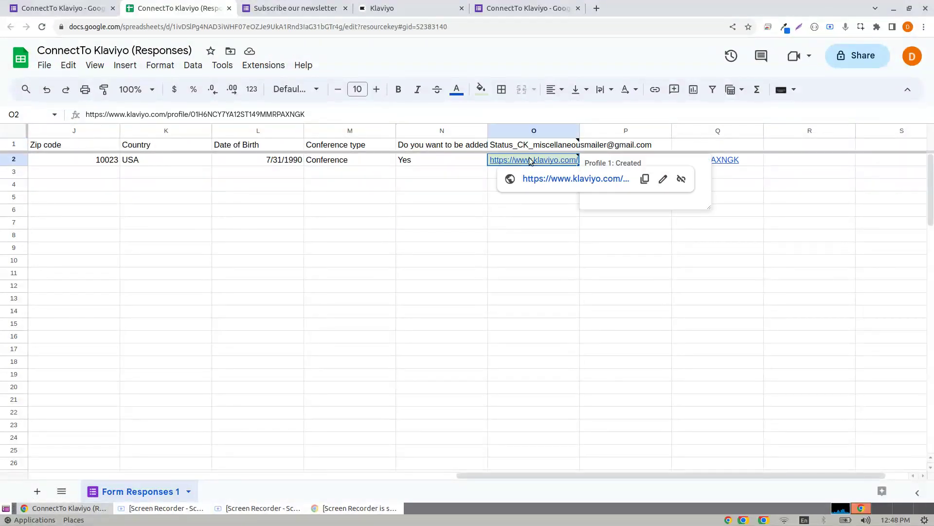